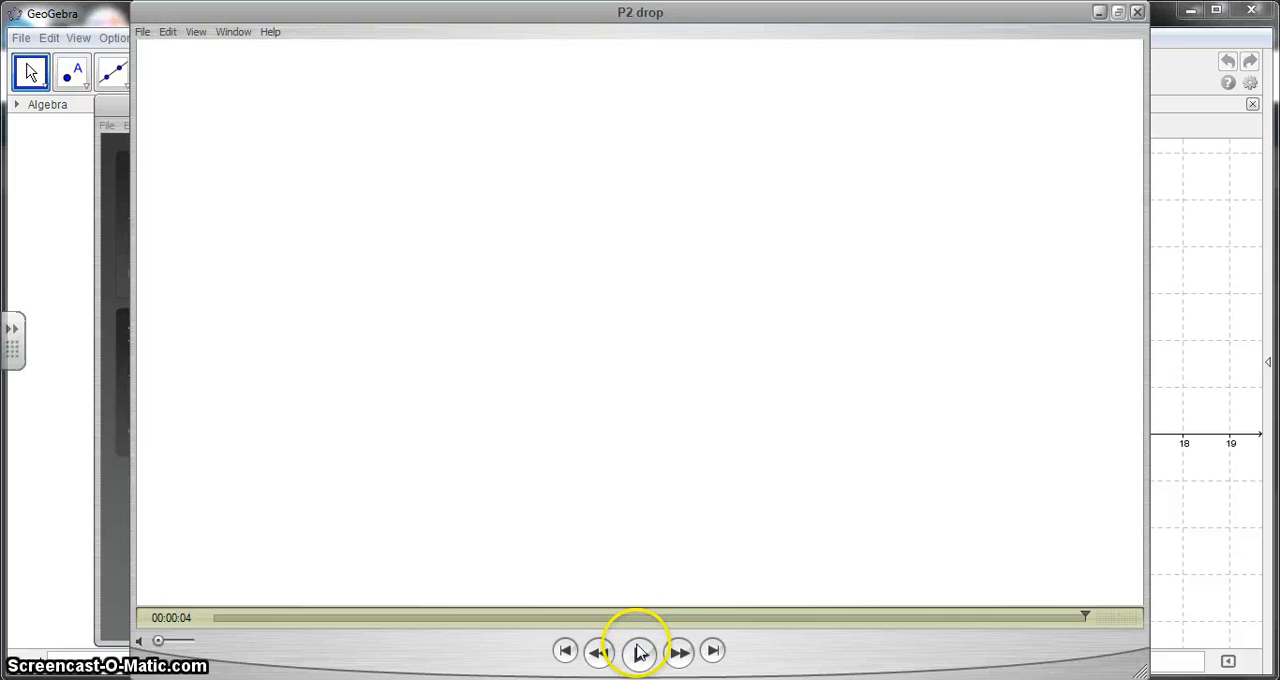
# Play the P2 drop video and close both QuickTime windows.
pyautogui.click(639, 652)
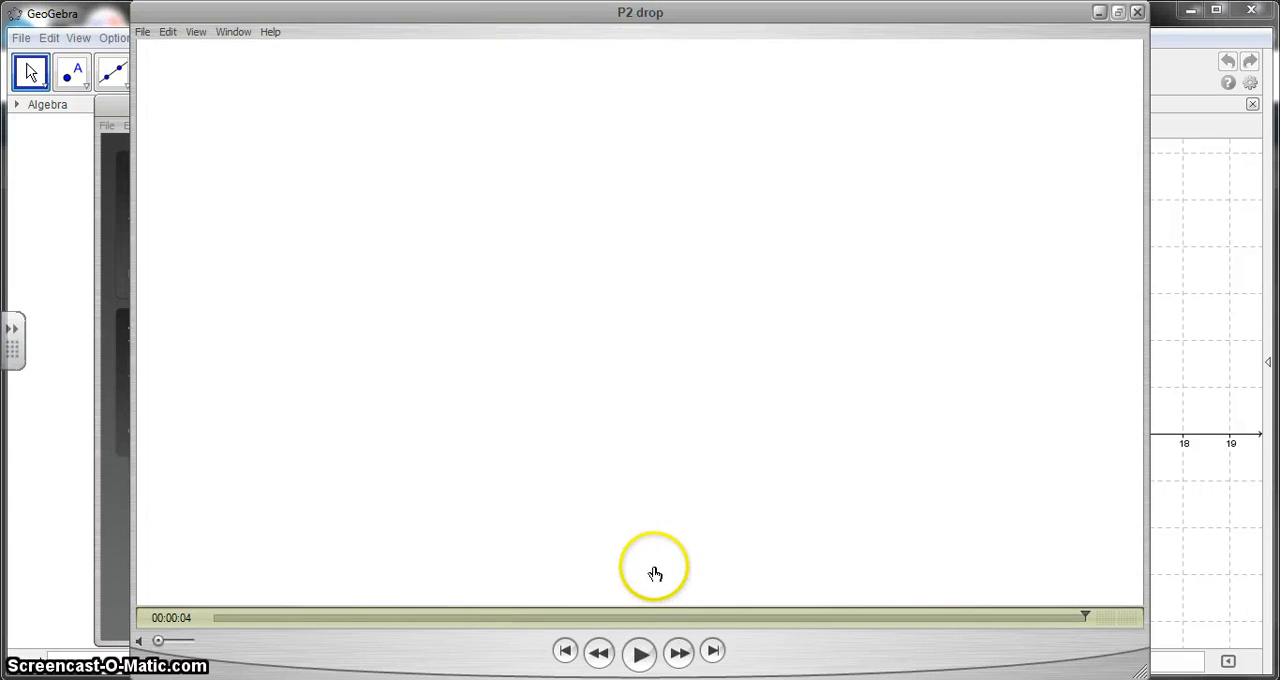
pyautogui.click(640, 656)
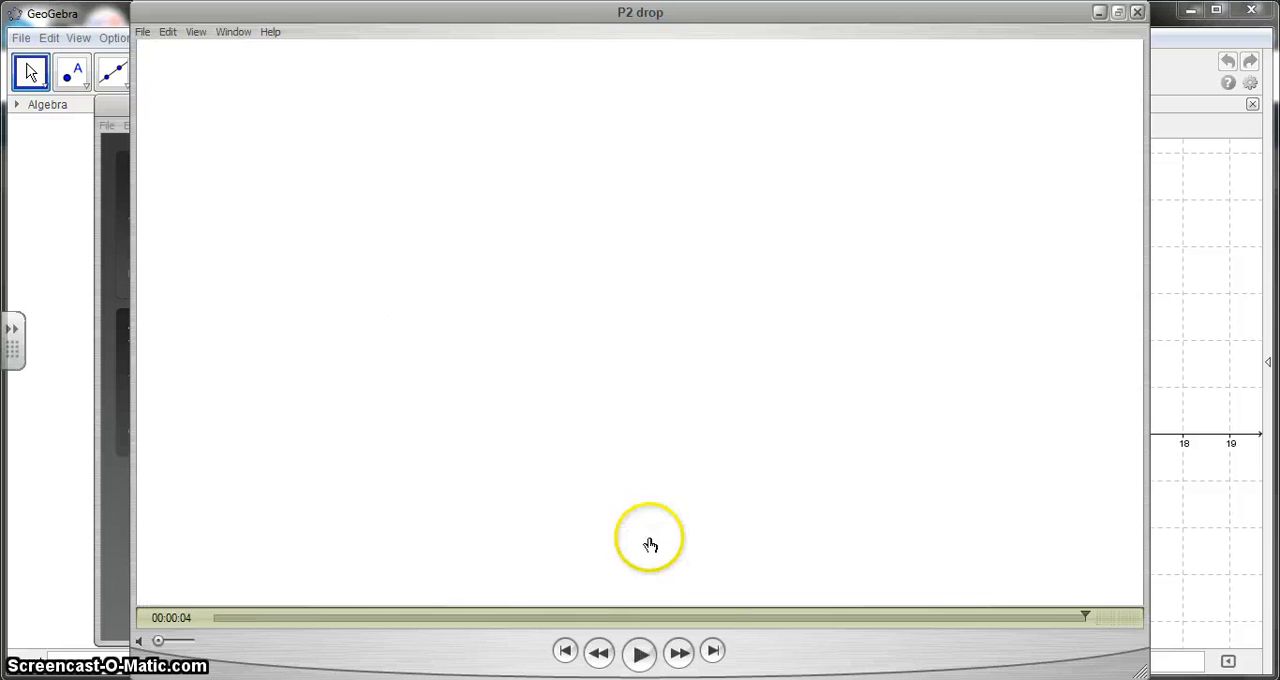
pyautogui.click(1137, 13)
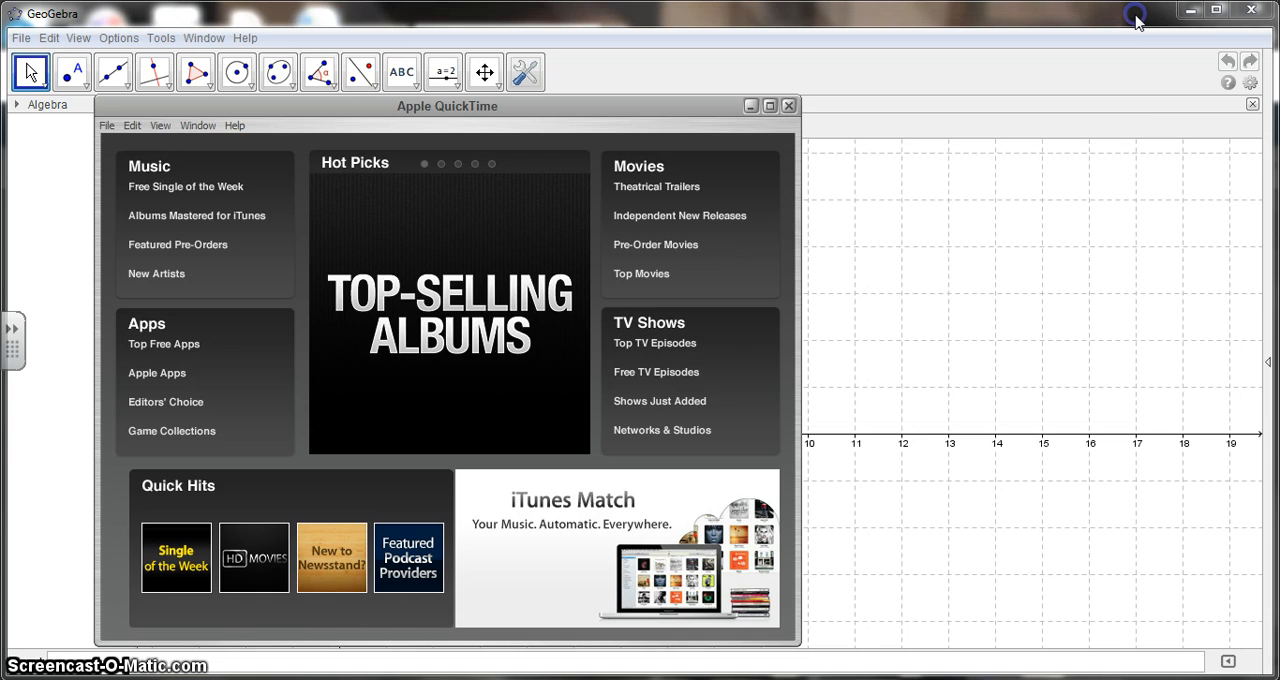
pyautogui.click(789, 106)
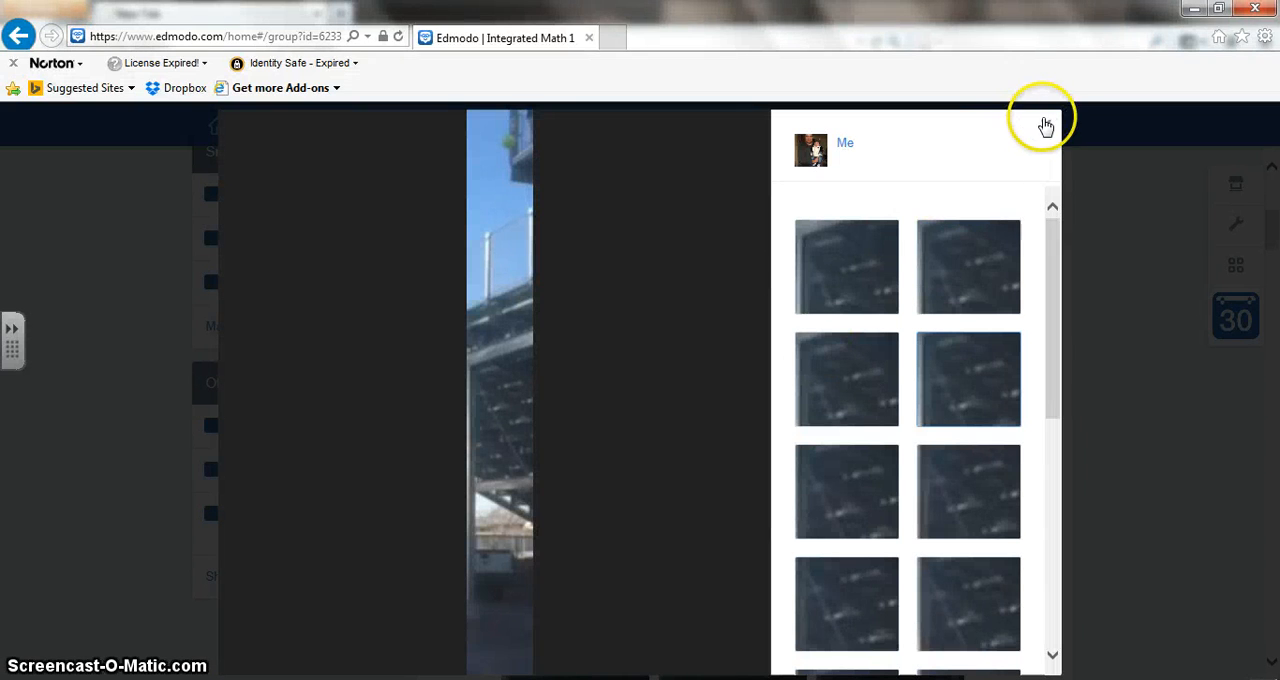
# In Edmodo, close the open picture and view the first picture of the "Modeling a Ball Dropping with Pics and Geogebra" assignment.
pyautogui.click(1045, 125)
pyautogui.scroll(2, 632, 383)
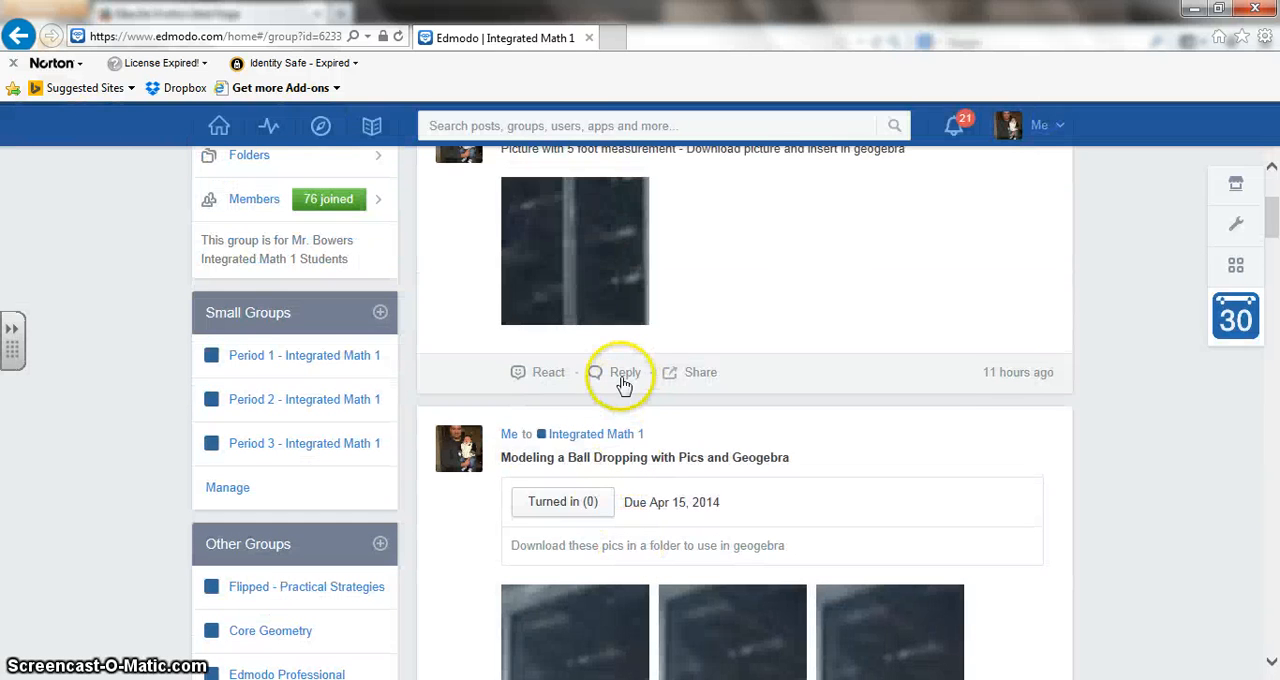
pyautogui.scroll(-2, 832, 452)
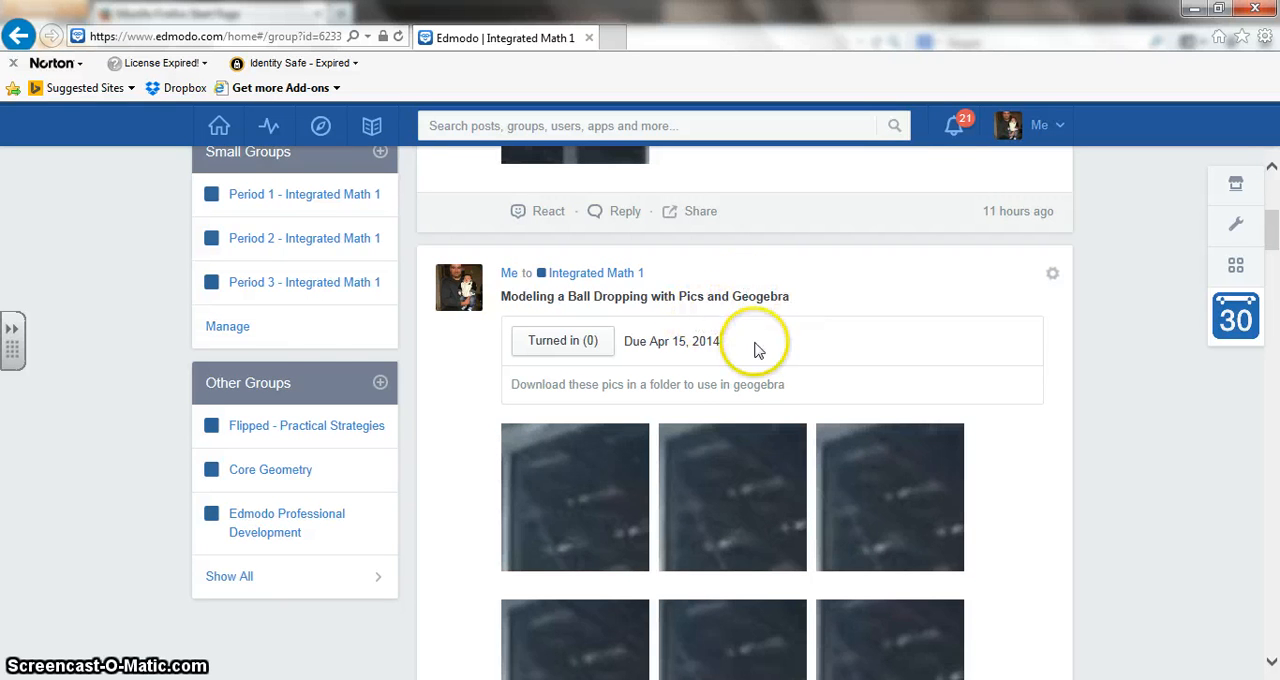
pyautogui.scroll(-1, 708, 363)
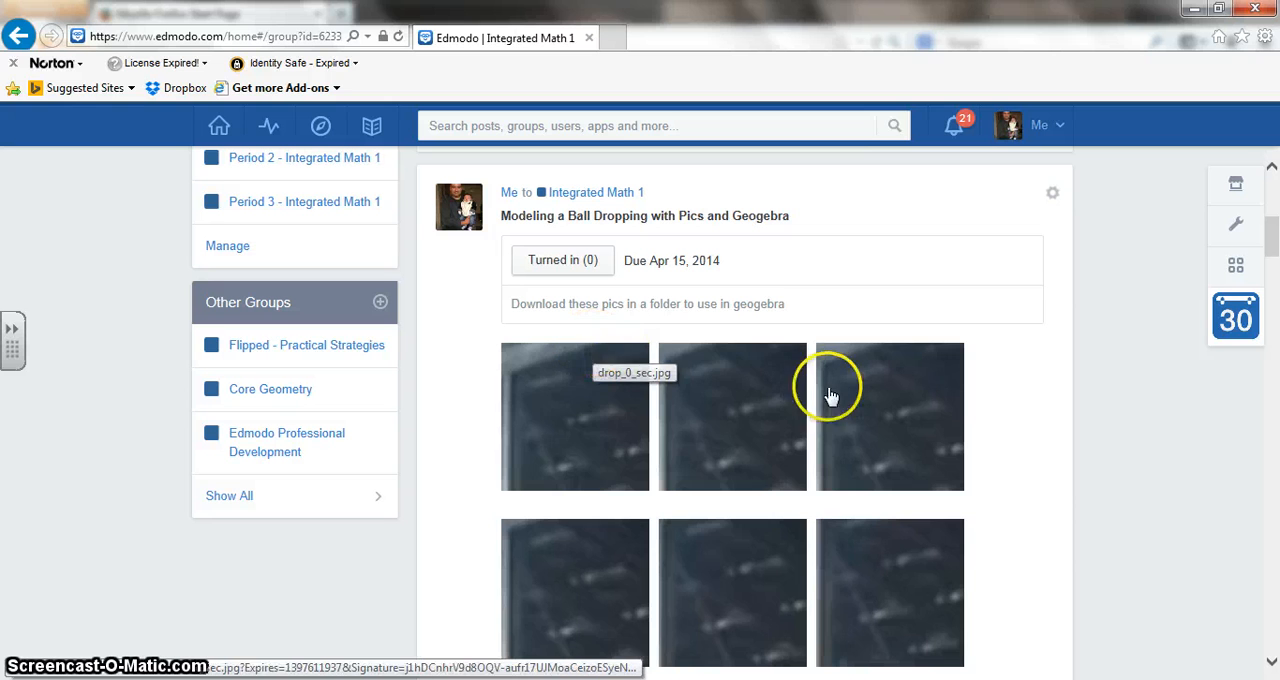
pyautogui.click(572, 402)
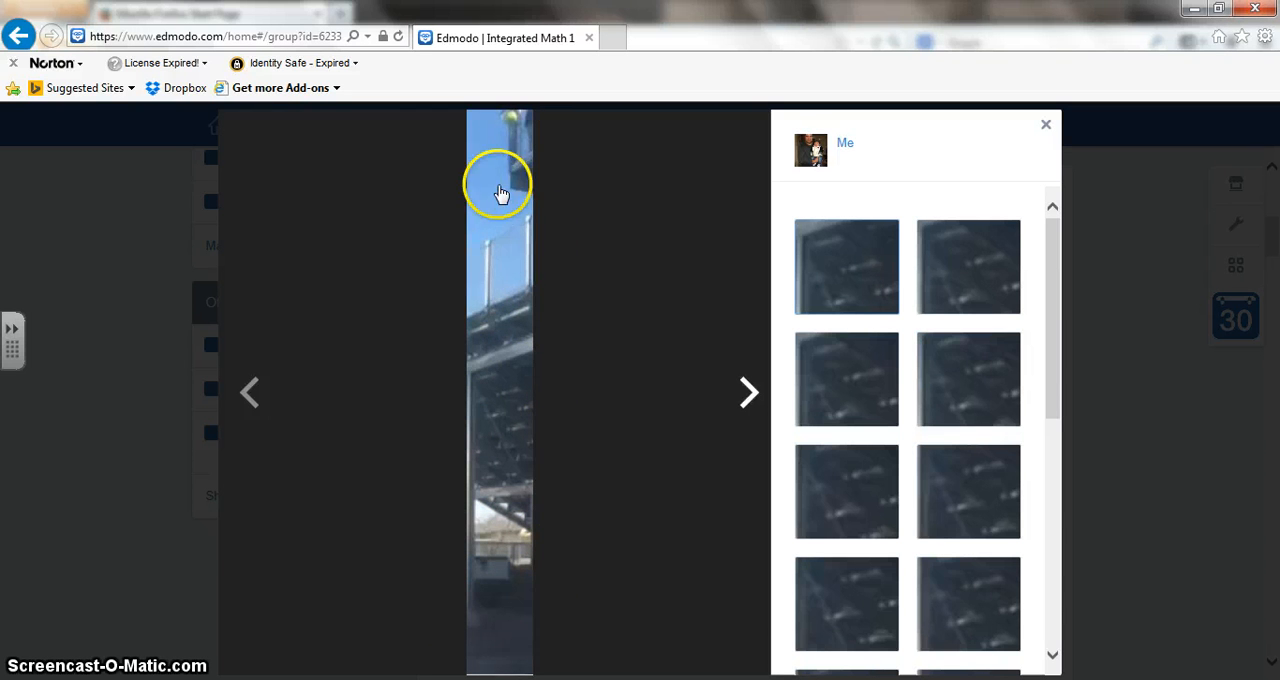
# View the first three ball-drop pictures in turn and check each one's context options for saving.
pyautogui.rightClick(497, 307)
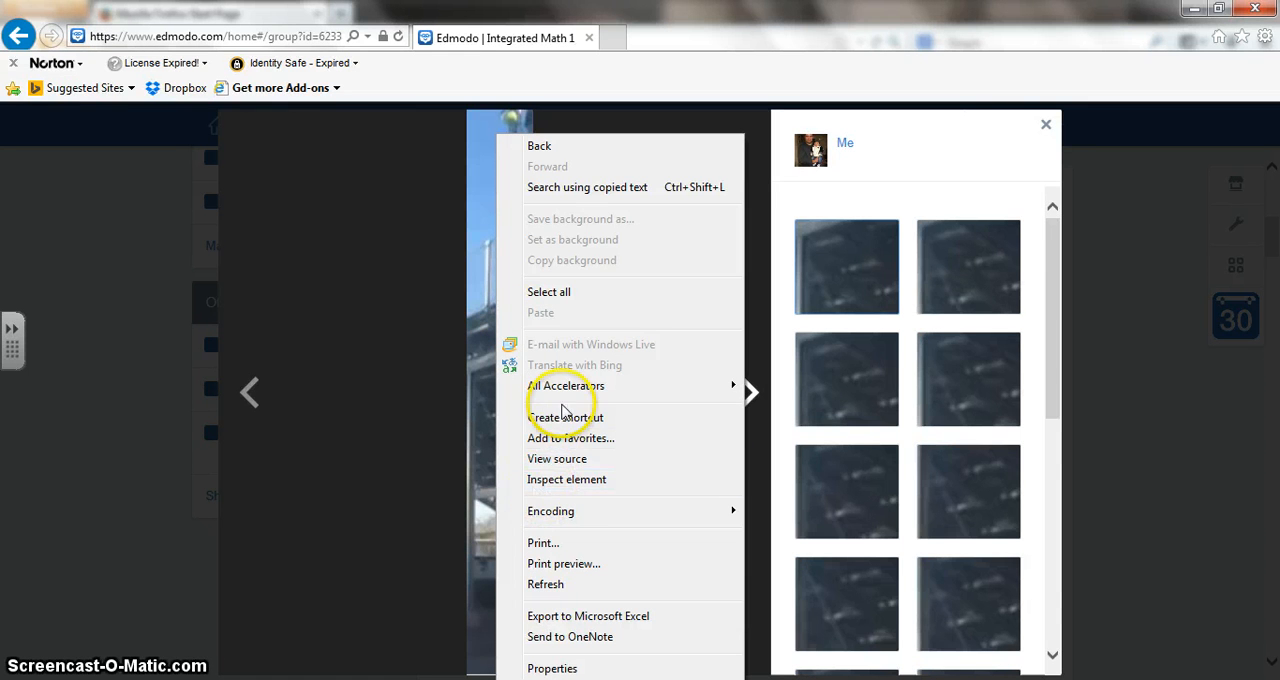
pyautogui.moveTo(565, 387)
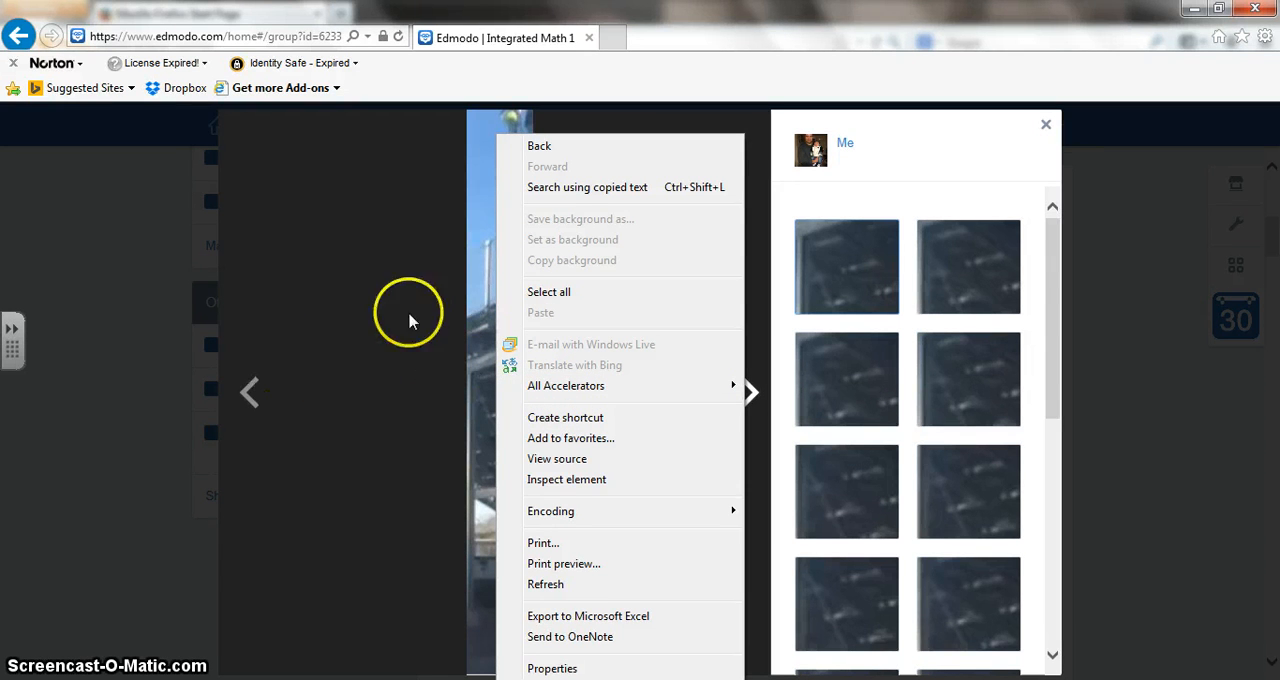
pyautogui.click(430, 354)
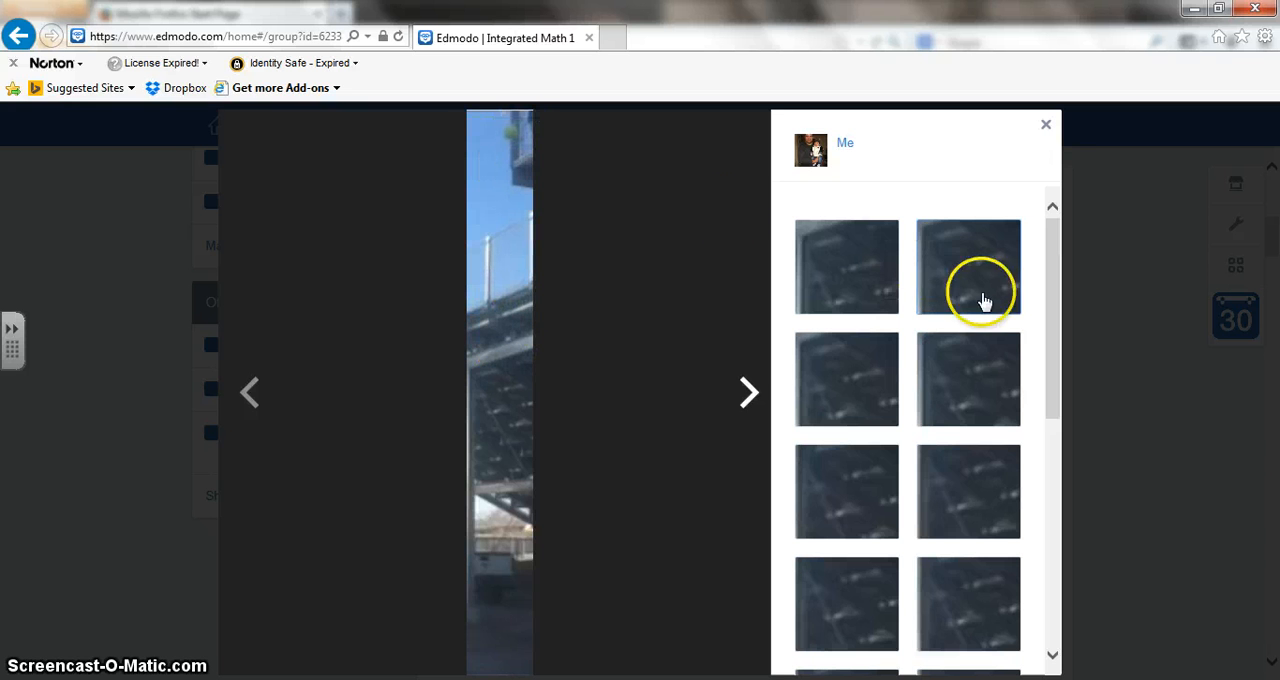
pyautogui.rightClick(499, 302)
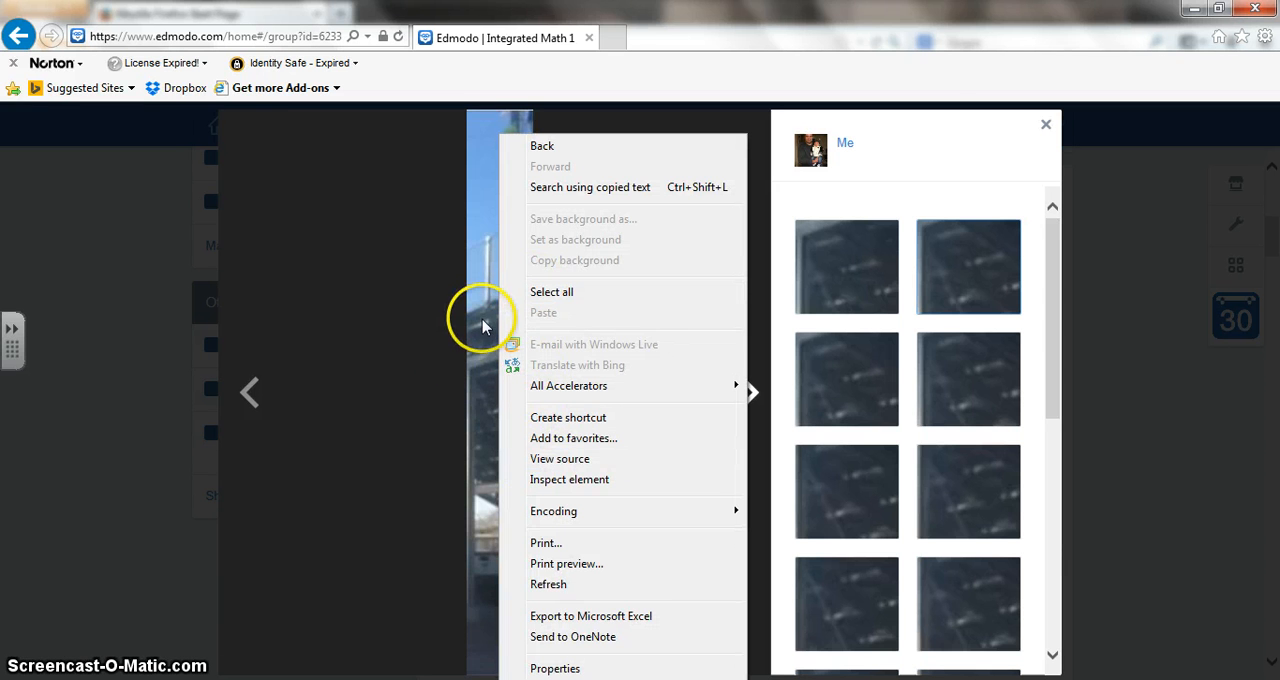
pyautogui.click(428, 360)
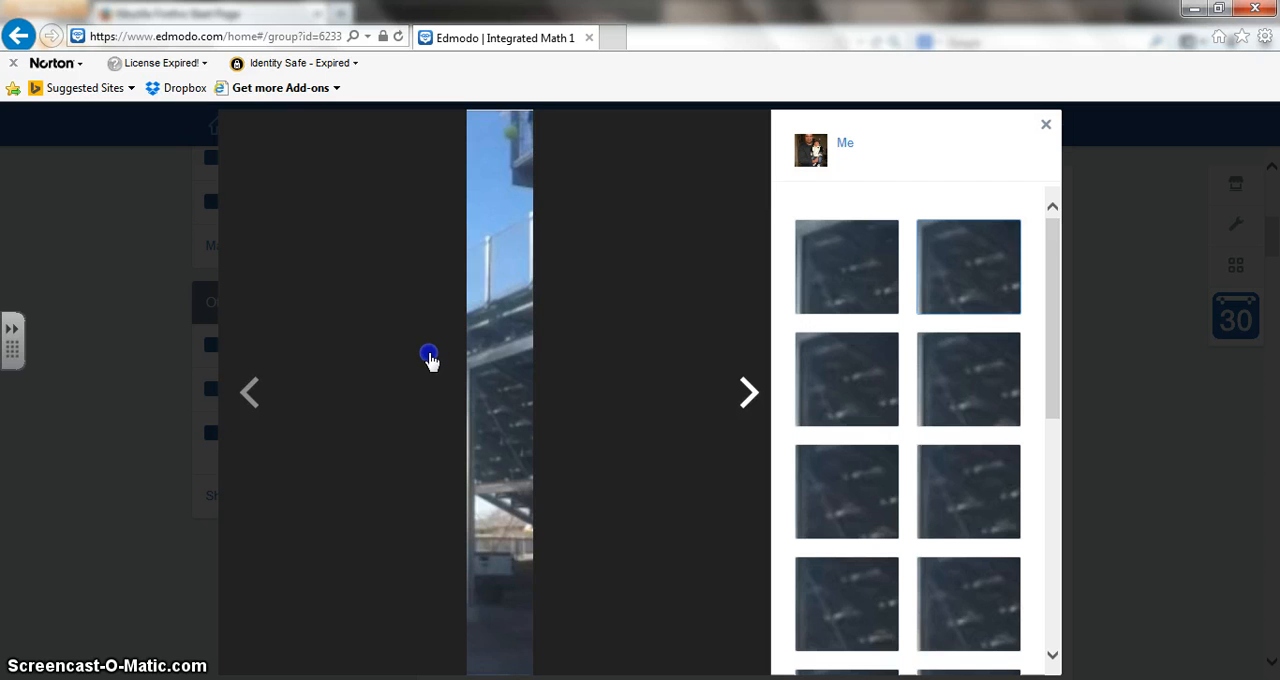
pyautogui.rightClick(513, 322)
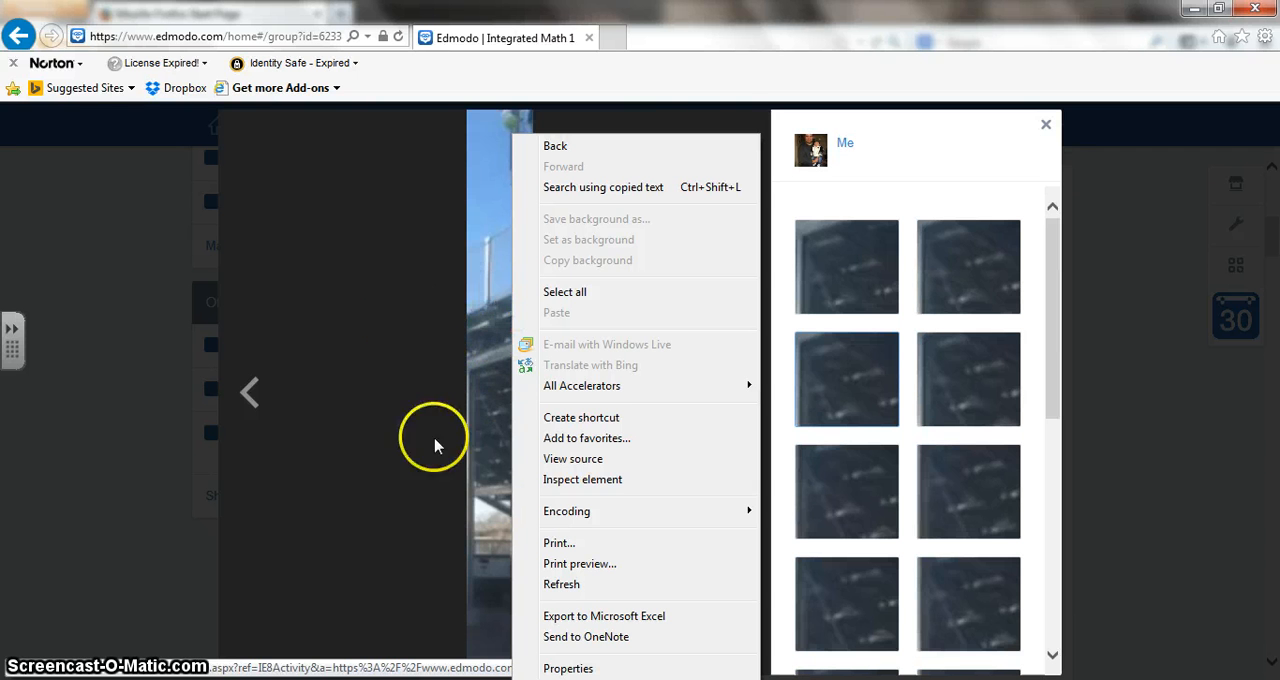
# Switch to GeoGebra and hide and restore the Graphics view's axes, grid and style bar.
pyautogui.click(780, 679)
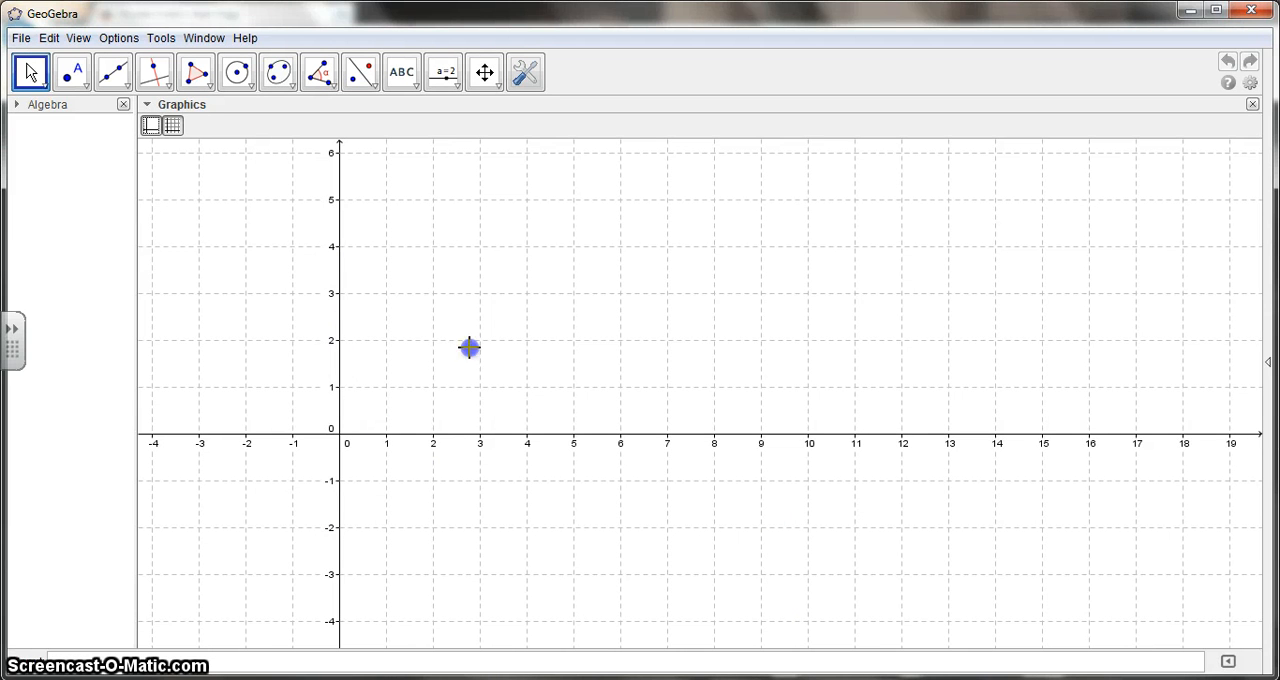
pyautogui.click(171, 127)
pyautogui.click(153, 126)
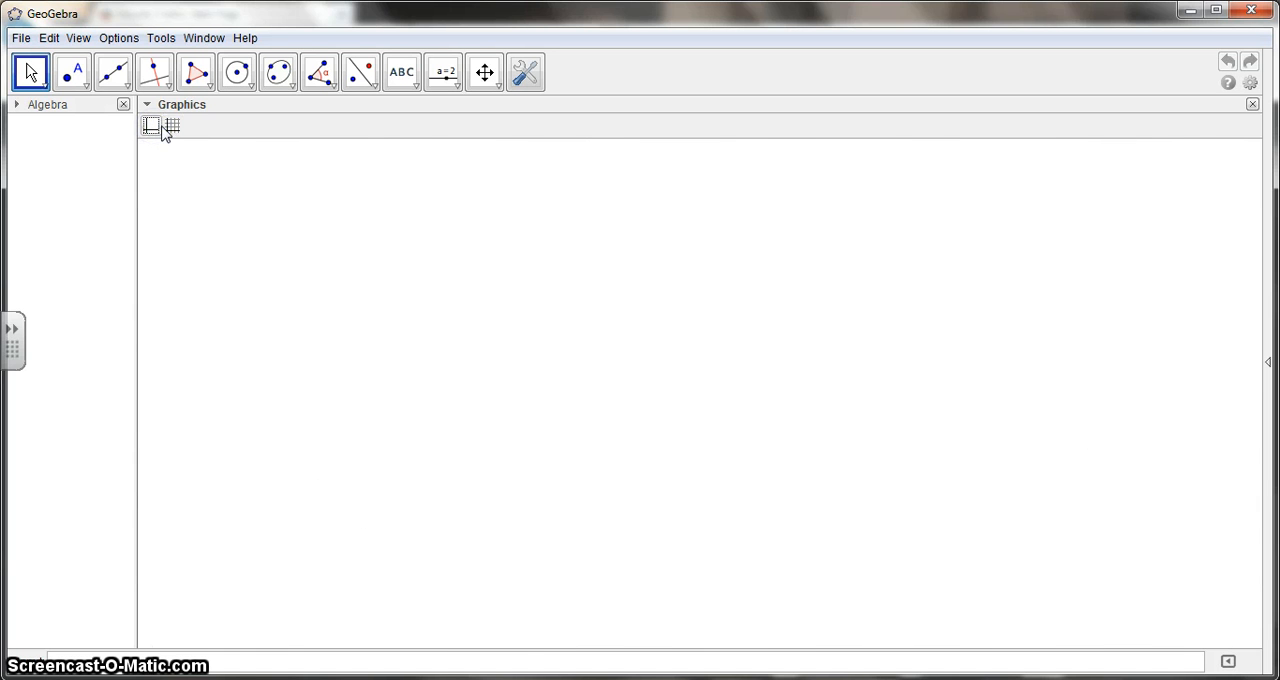
pyautogui.click(152, 126)
pyautogui.click(154, 117)
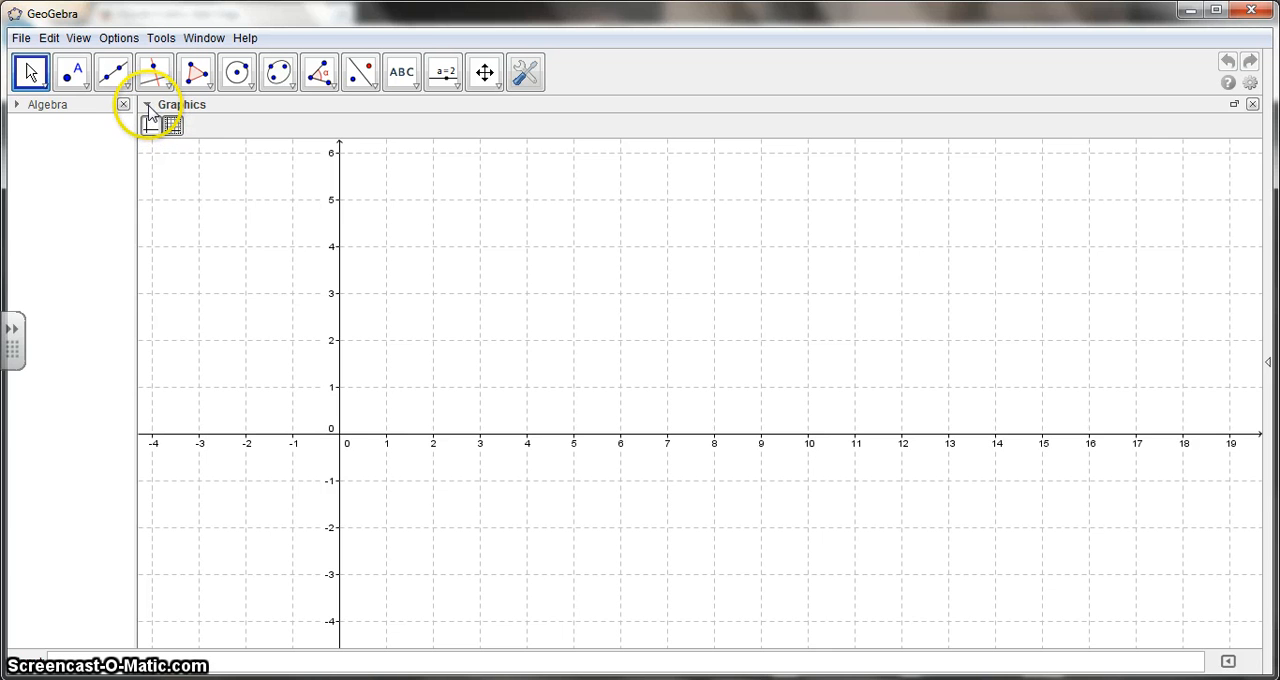
pyautogui.click(148, 106)
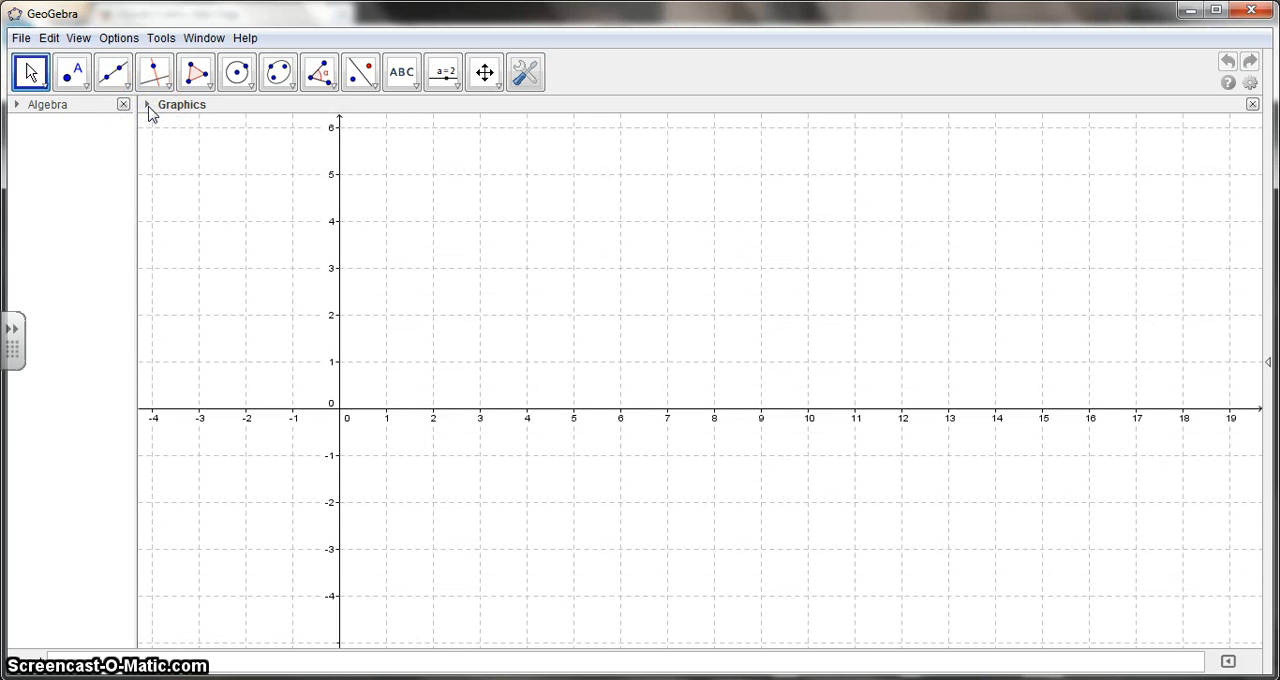
pyautogui.click(148, 106)
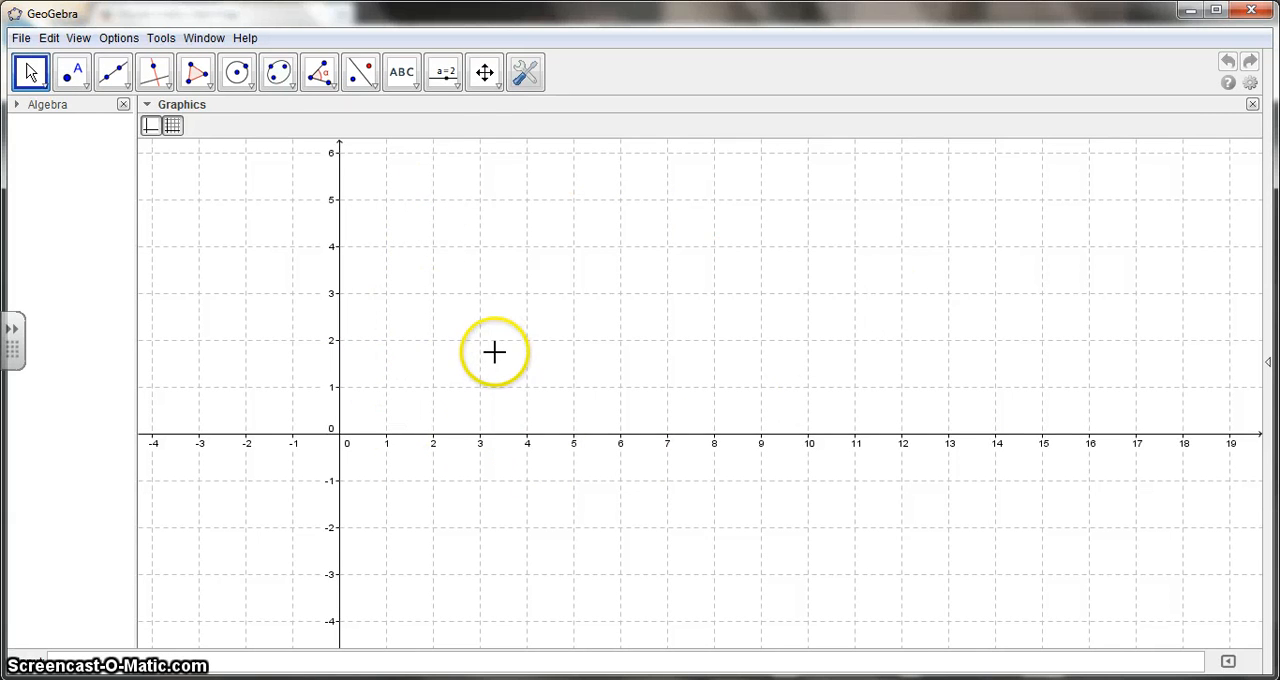
# Place two points on the x-axis close to the origin, at about x = 0.32 and x = 0.86.
pyautogui.click(484, 73)
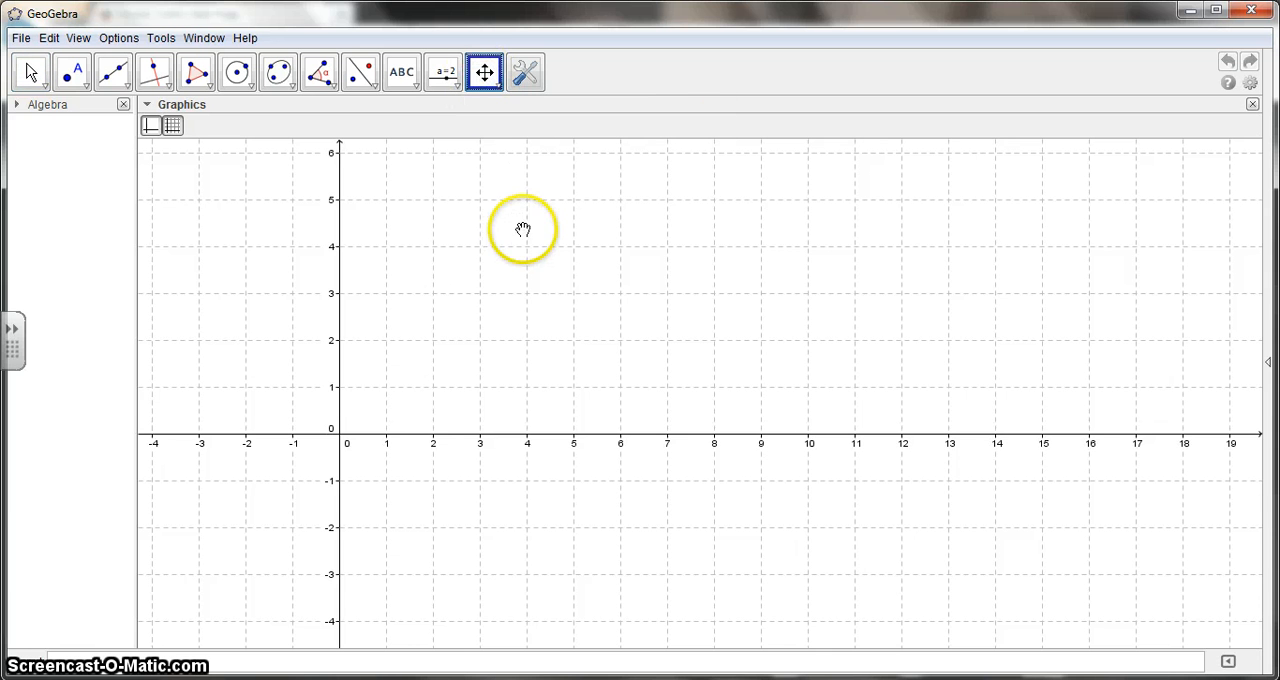
pyautogui.moveTo(637, 238); pyautogui.dragTo(484, 400)
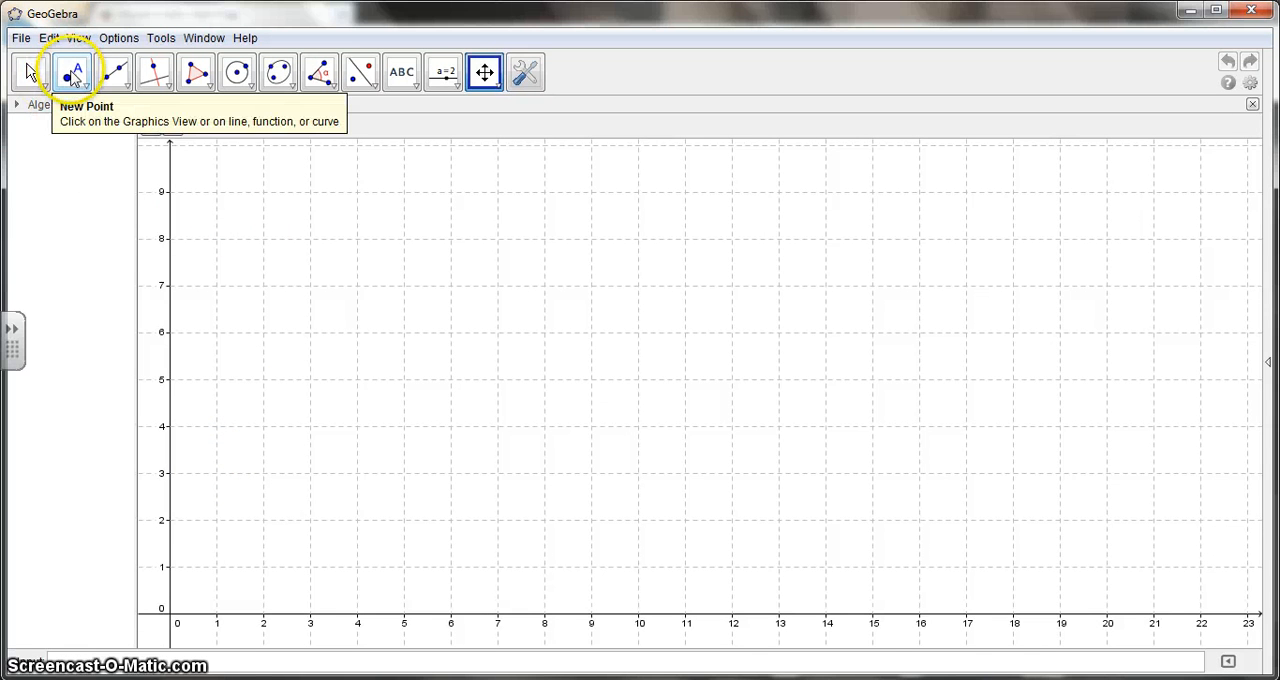
pyautogui.click(72, 78)
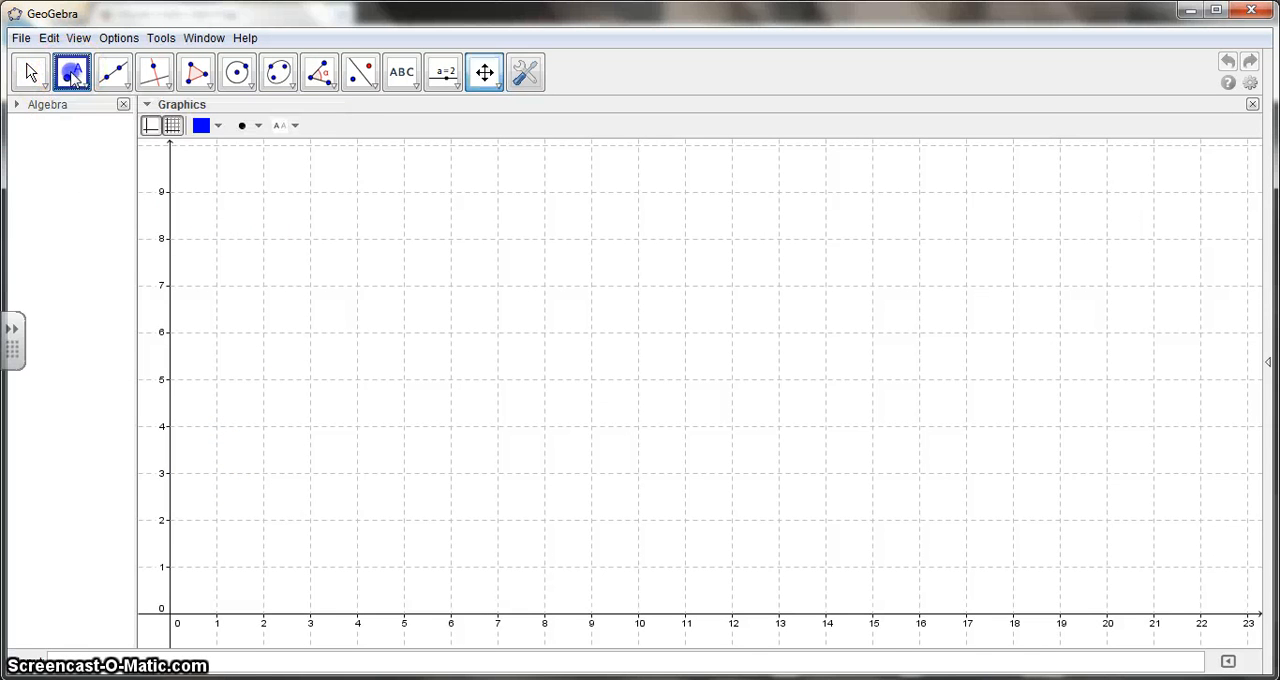
pyautogui.click(185, 614)
pyautogui.click(211, 613)
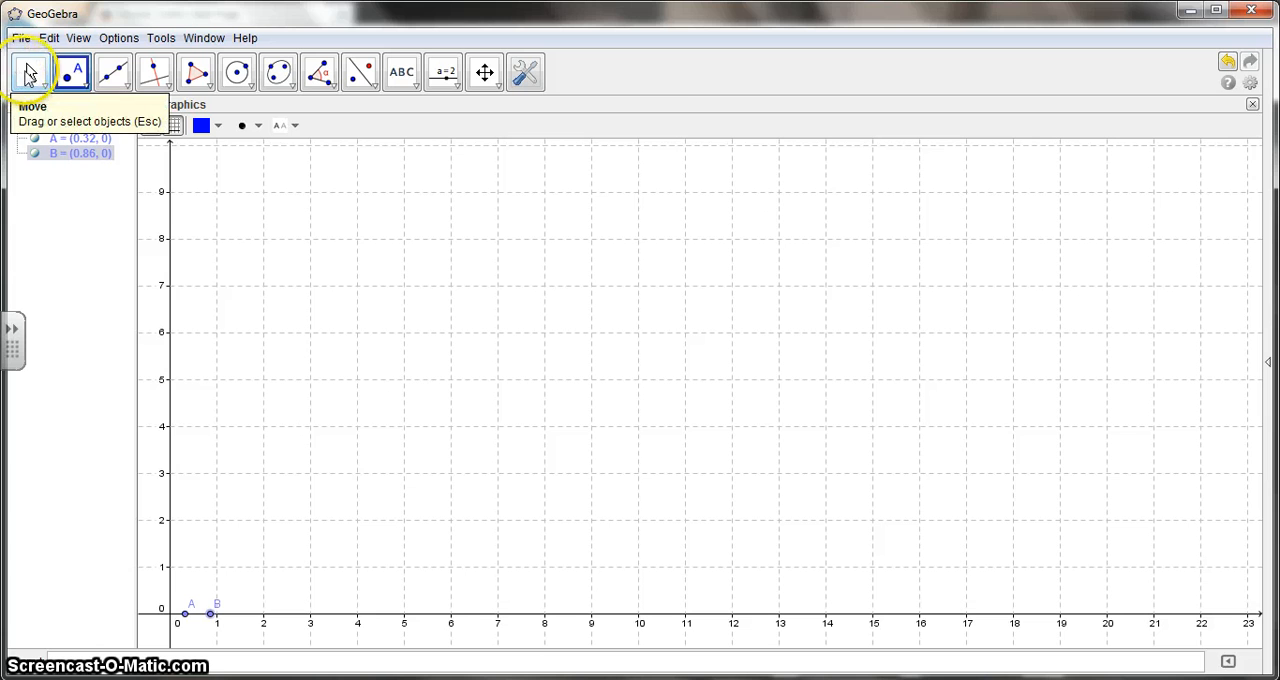
# Insert the image drop 0 sec.jpg from New folder with its corner at point A.
pyautogui.click(416, 86)
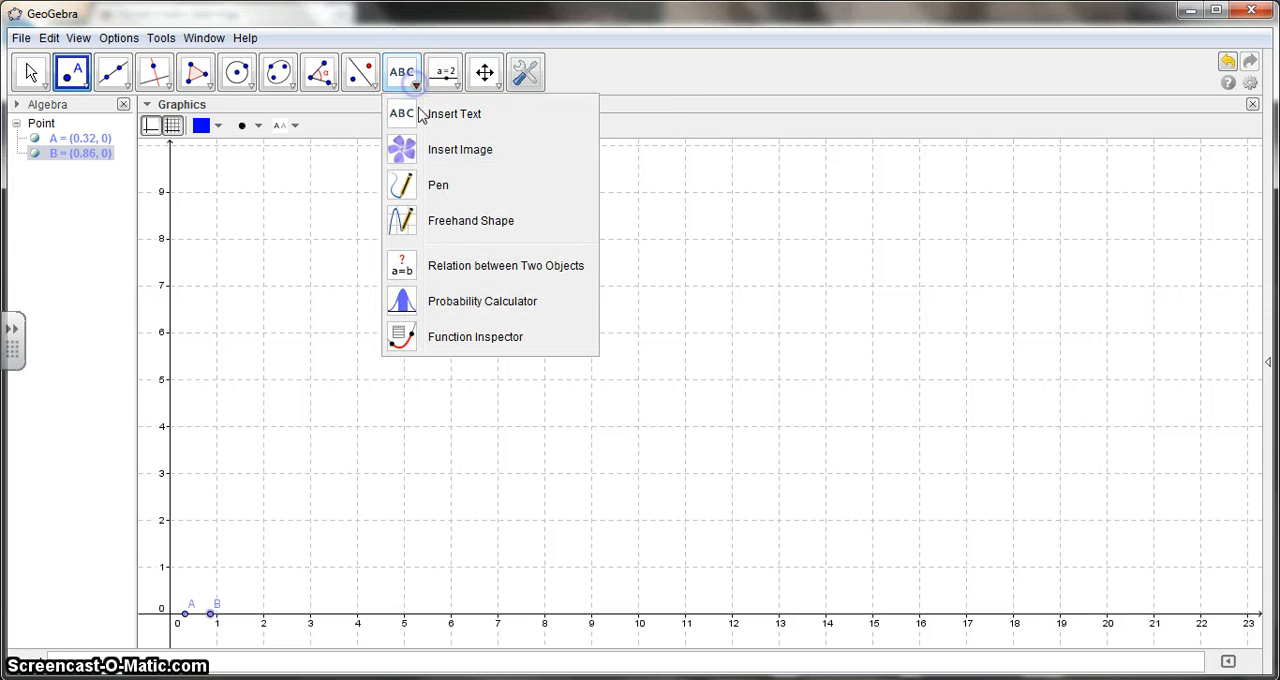
pyautogui.click(460, 152)
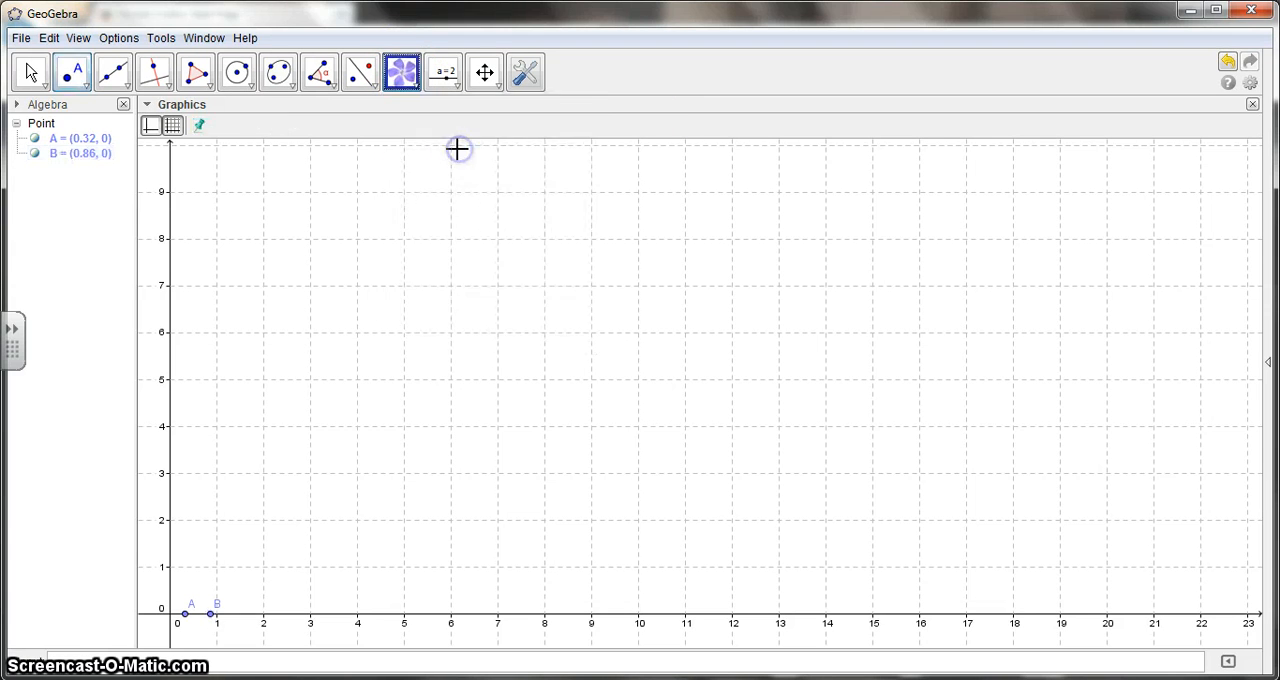
pyautogui.click(185, 613)
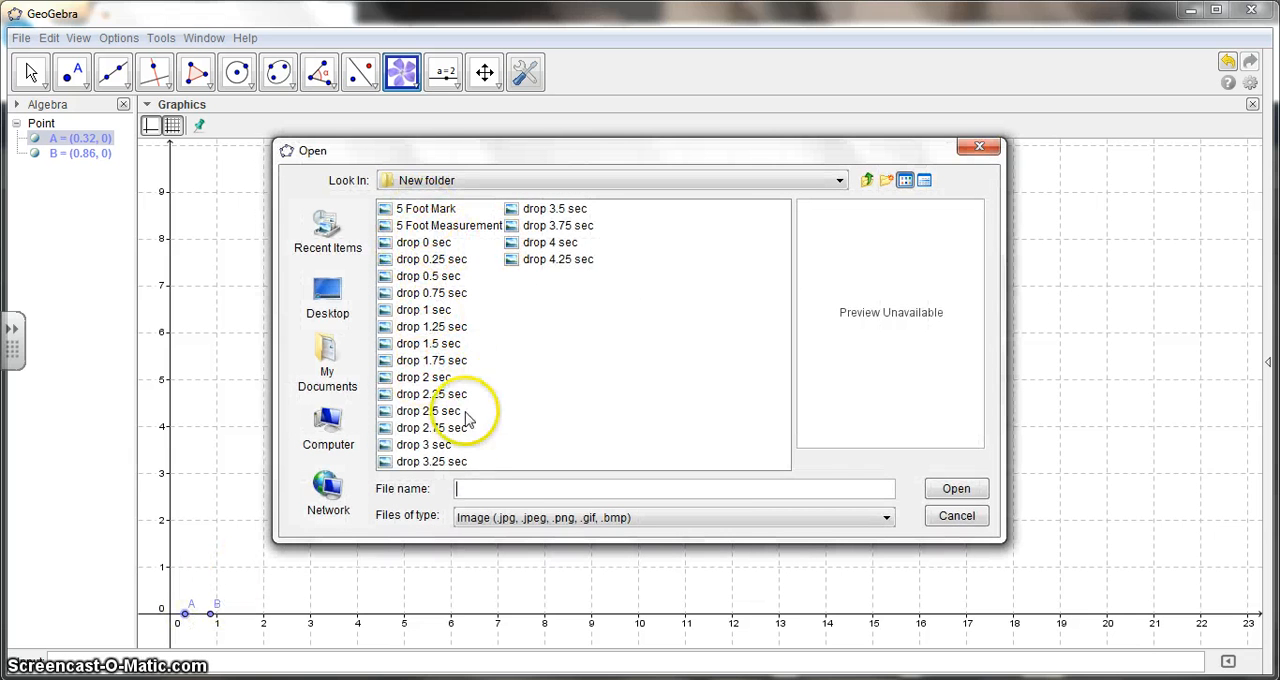
pyautogui.click(432, 244)
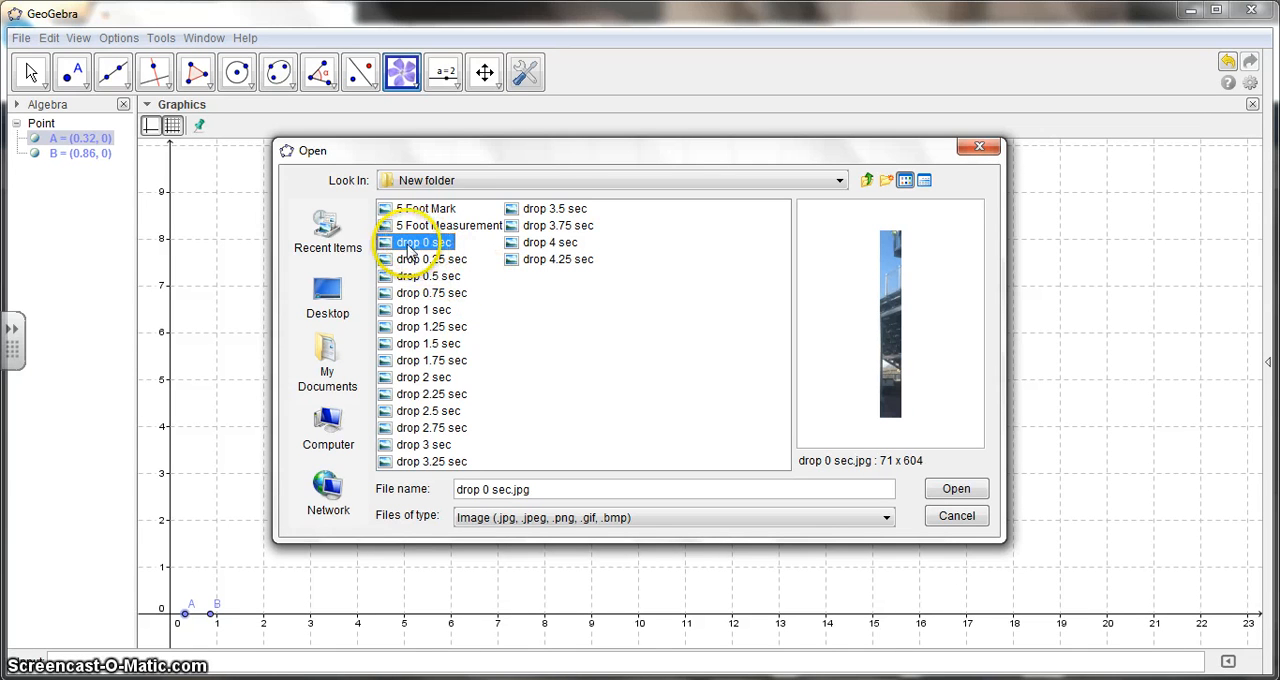
pyautogui.click(956, 489)
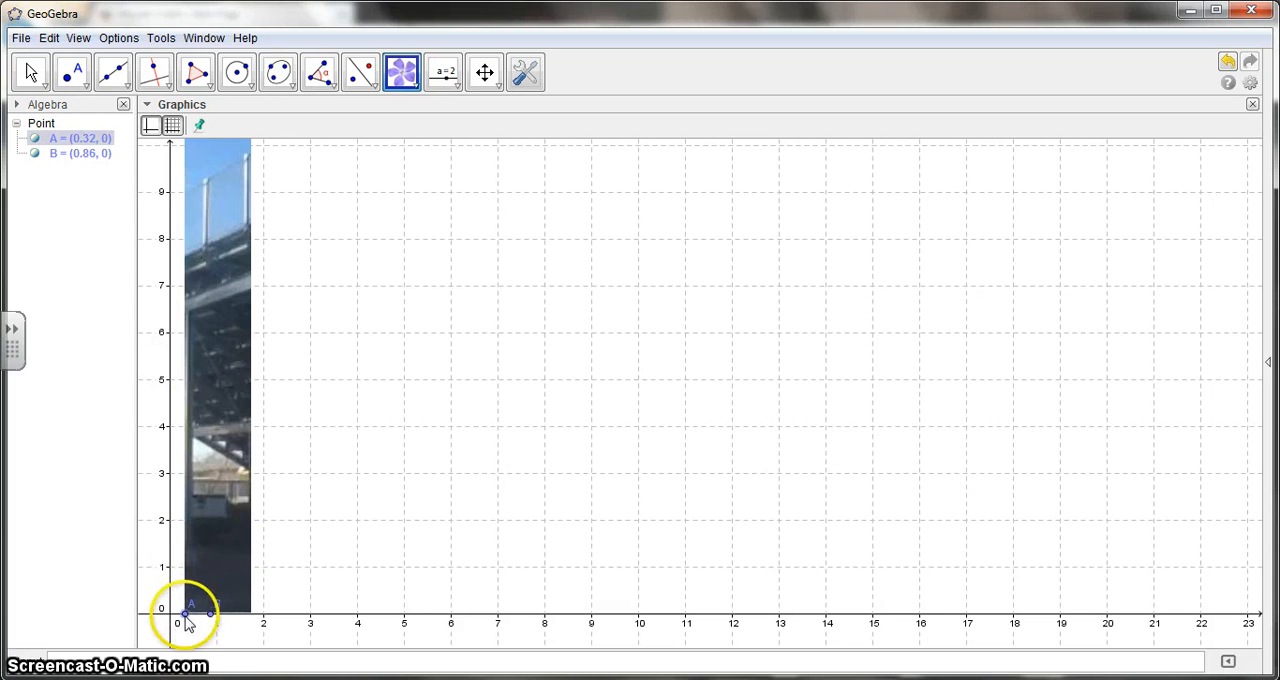
# Move point A along the x-axis to about (0.2, 0), shifting the picture closer to the y-axis.
pyautogui.press('Escape')
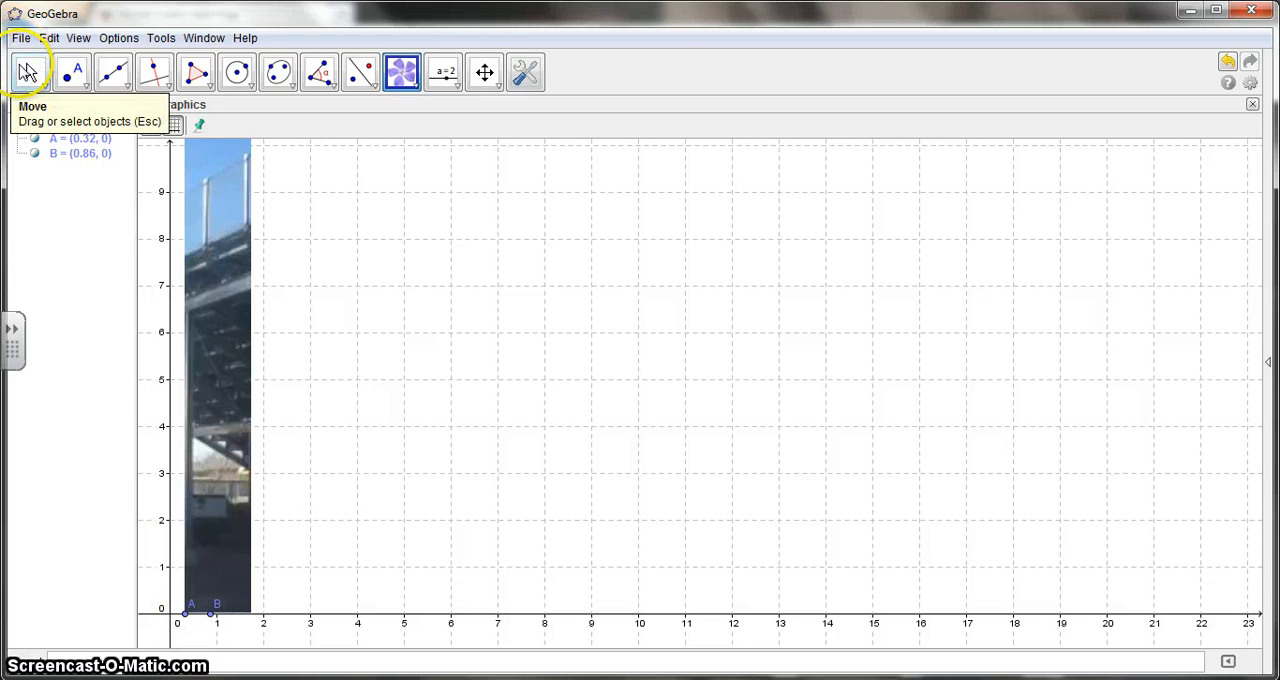
pyautogui.moveTo(192, 610); pyautogui.dragTo(180, 635)
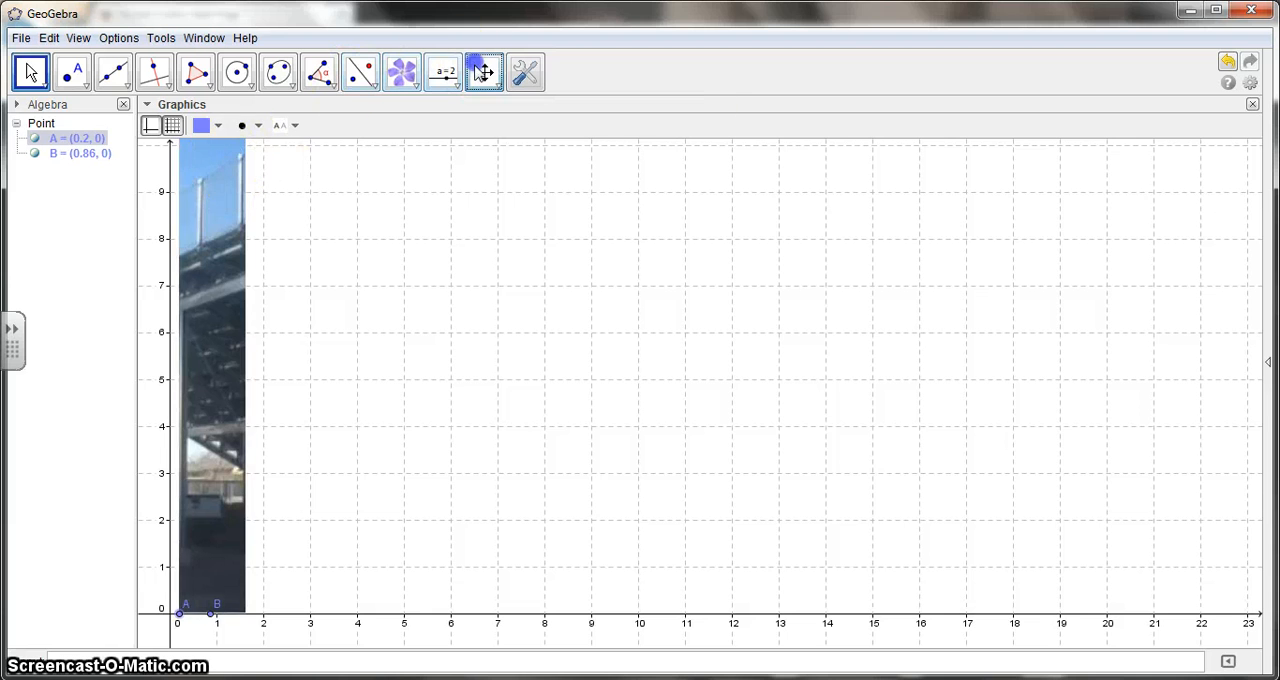
pyautogui.click(484, 72)
pyautogui.moveTo(334, 214)
pyautogui.mouseDown()
pyautogui.moveTo(337, 425)
pyautogui.moveTo(330, 231)
pyautogui.mouseUp()
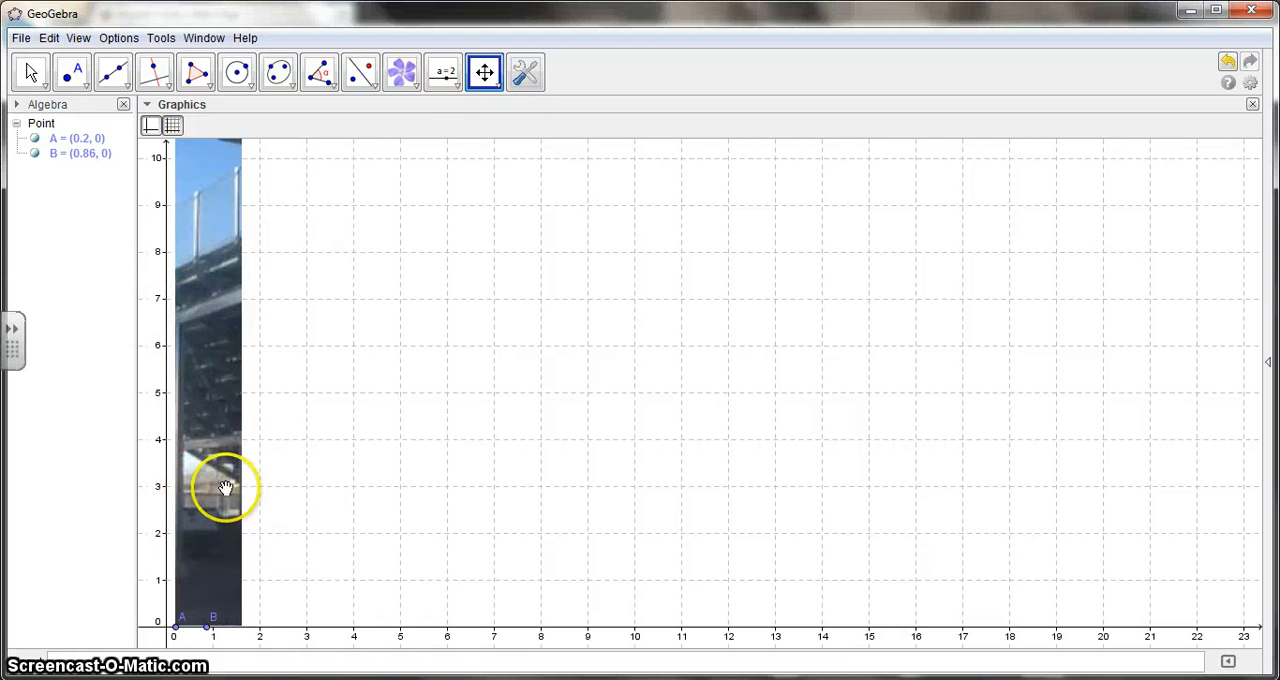
# Anchor the second corner (Corner 2) of the drop 0 sec picture to point B in its position properties.
pyautogui.click(205, 383)
pyautogui.rightClick(206, 380)
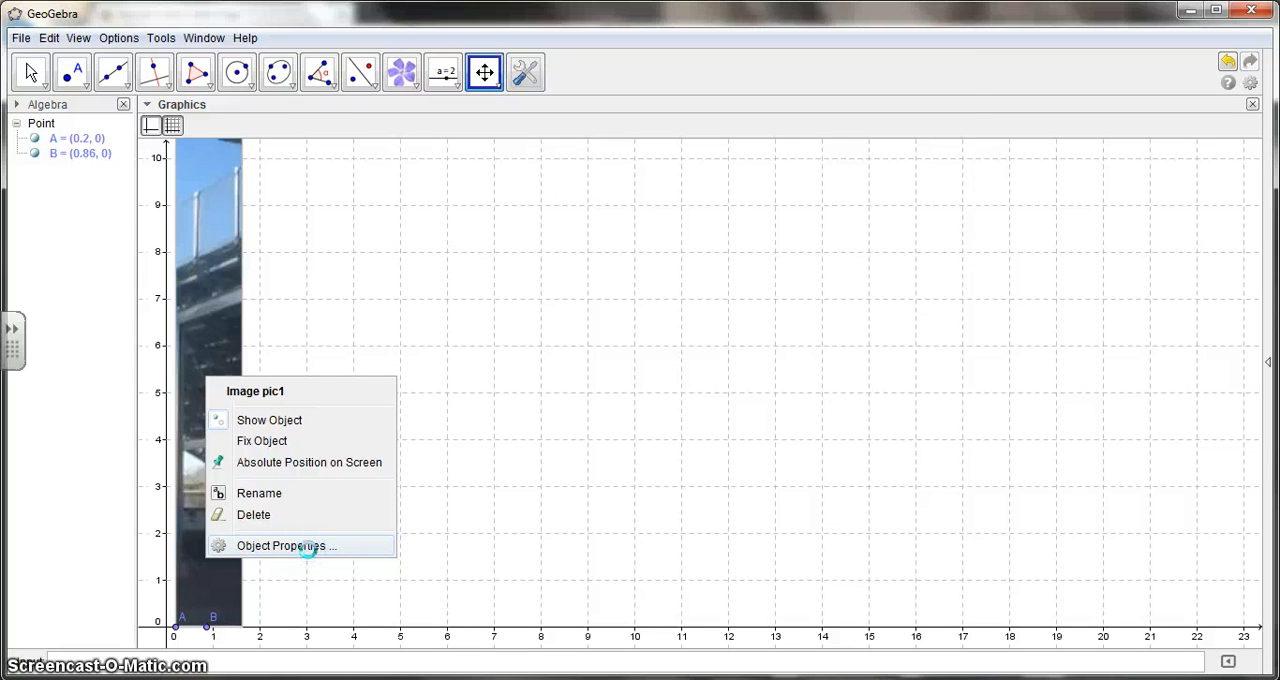
pyautogui.click(307, 546)
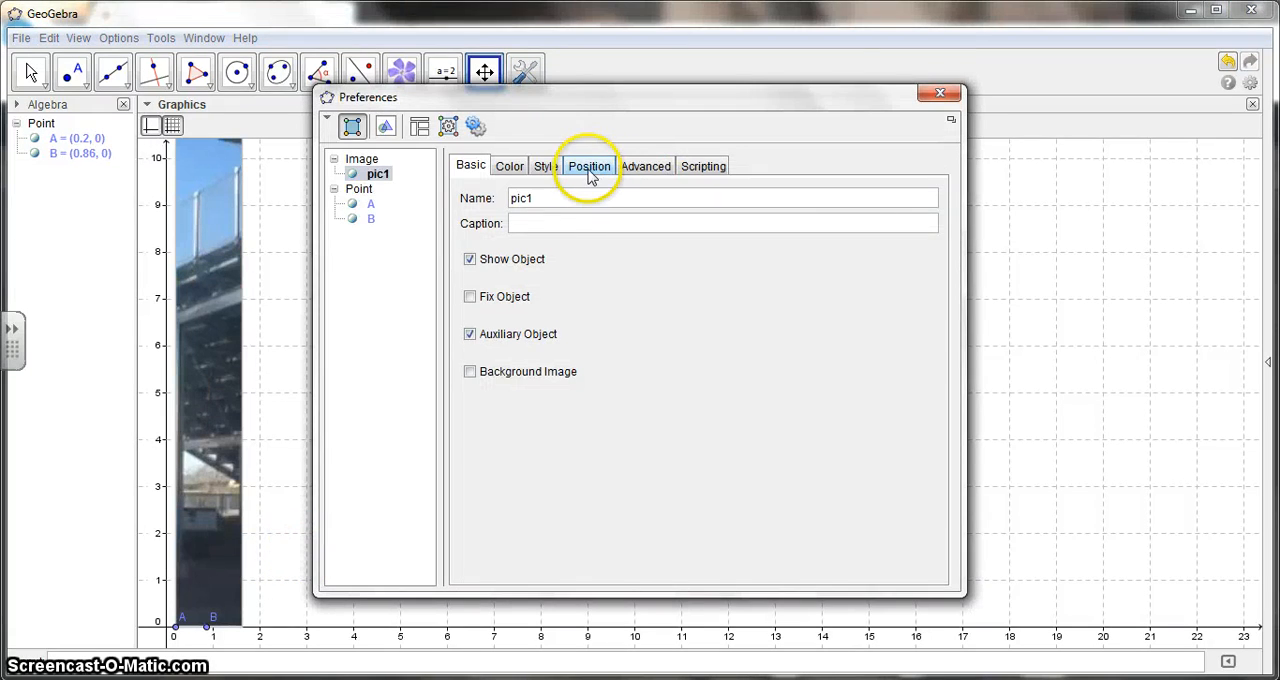
pyautogui.click(590, 172)
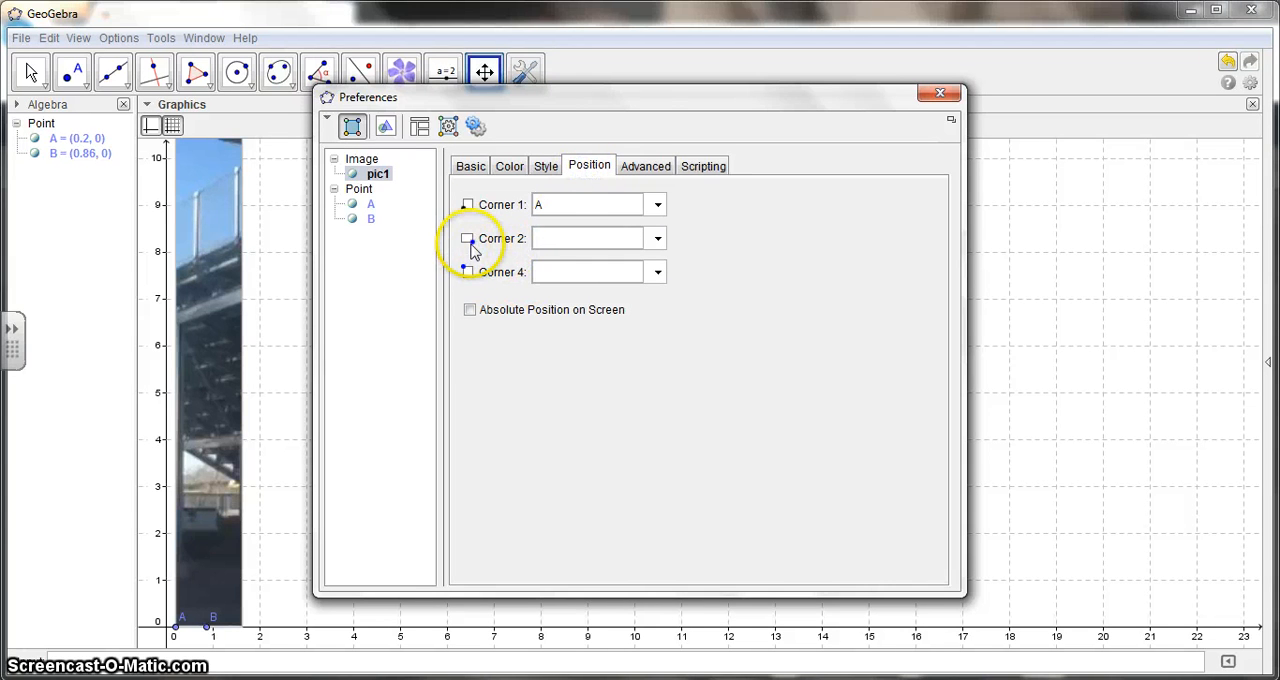
pyautogui.click(656, 239)
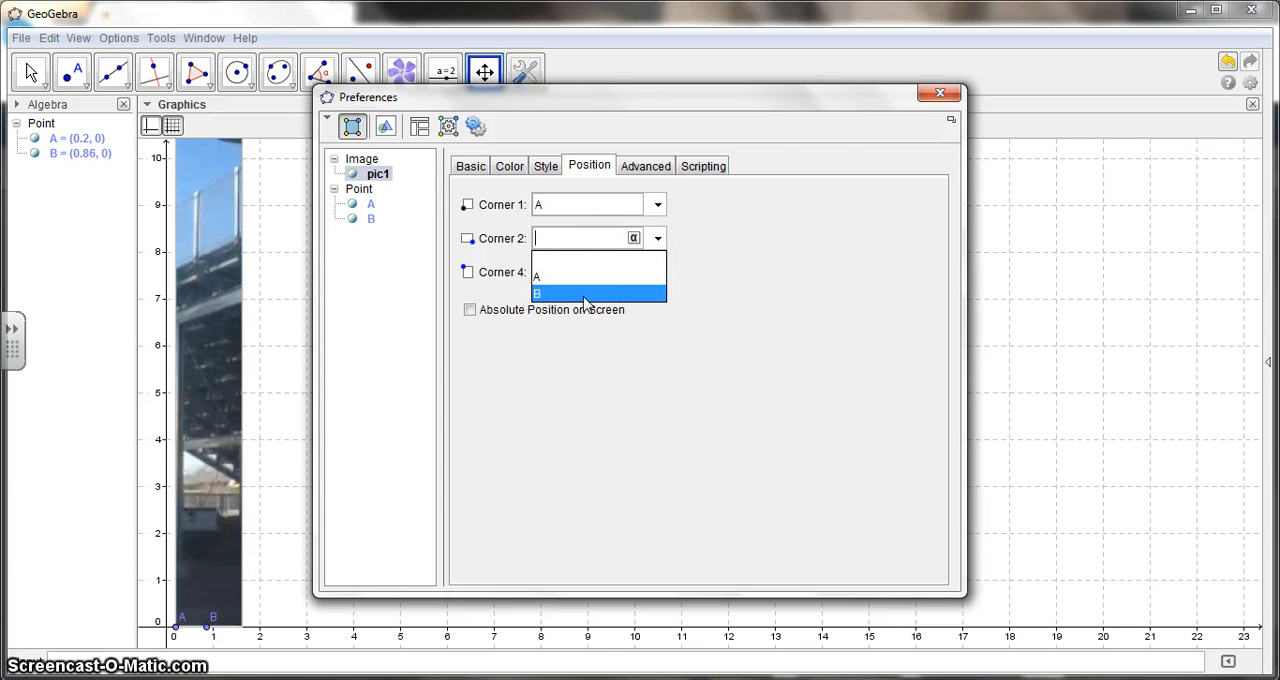
pyautogui.click(585, 294)
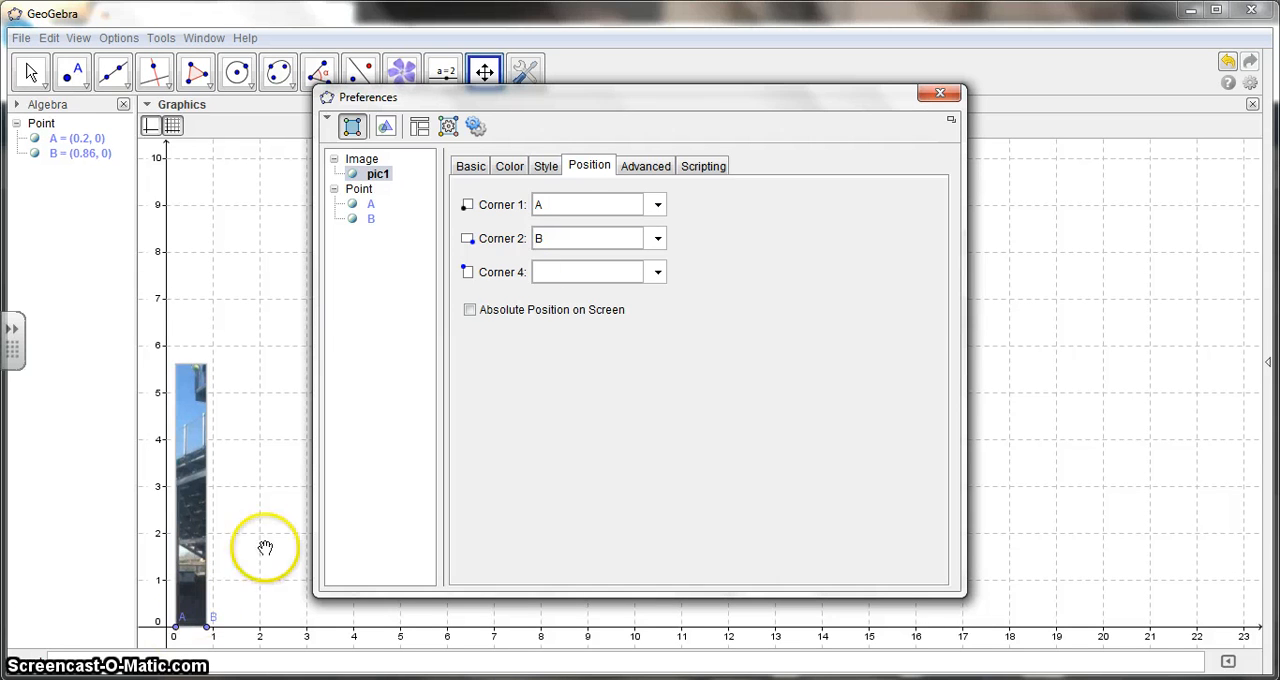
pyautogui.click(940, 95)
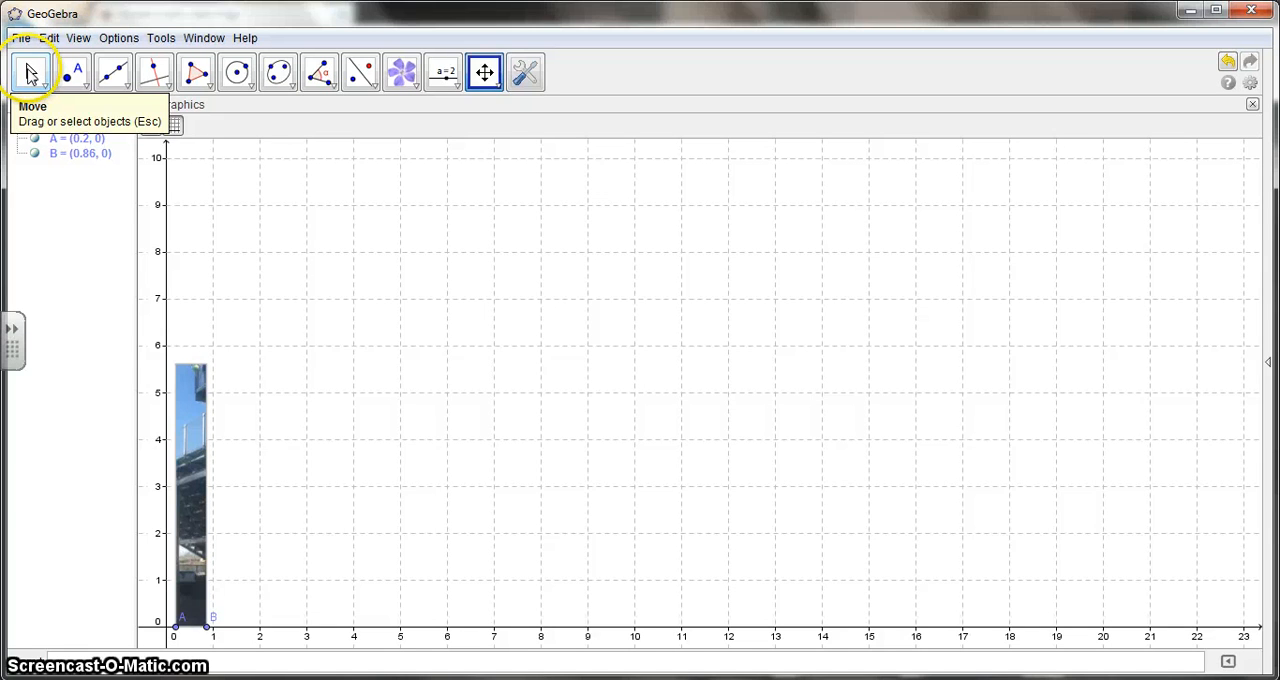
# Enlarge the first picture by moving point B to x = 1.34, then shift it so the ball sits on the y-axis, with A at x = -0.7.
pyautogui.click(30, 73)
pyautogui.click(207, 627)
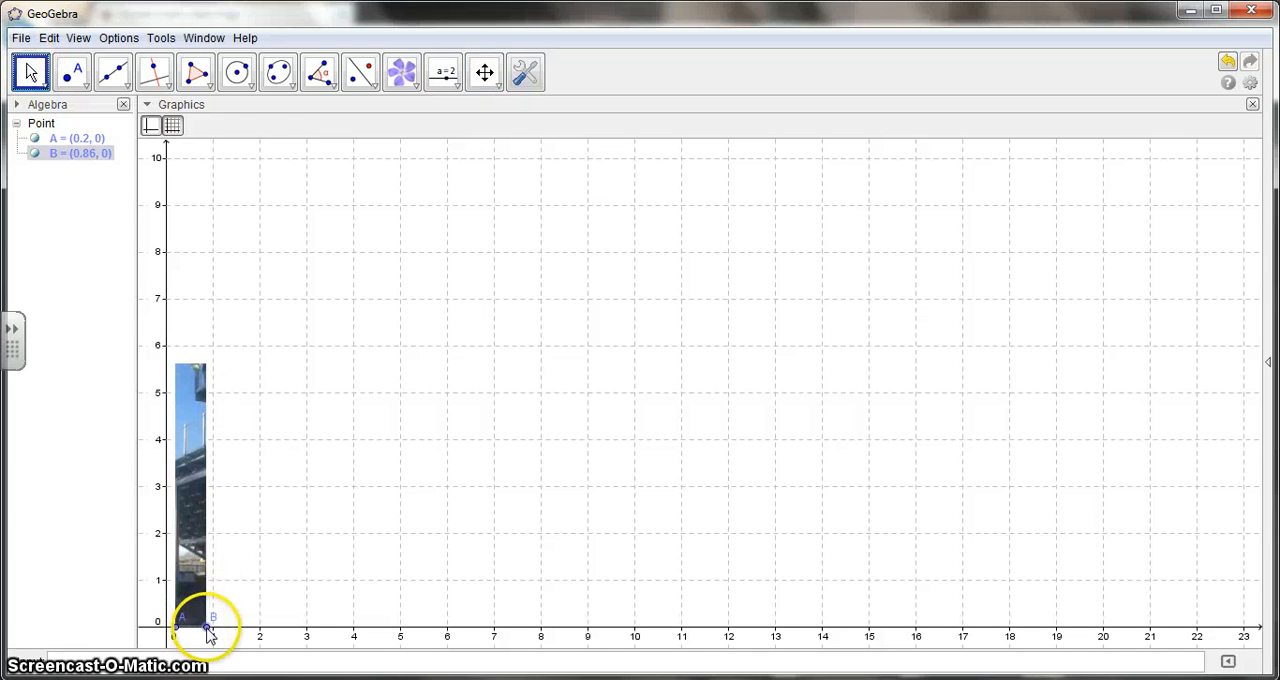
pyautogui.moveTo(207, 627); pyautogui.dragTo(230, 645)
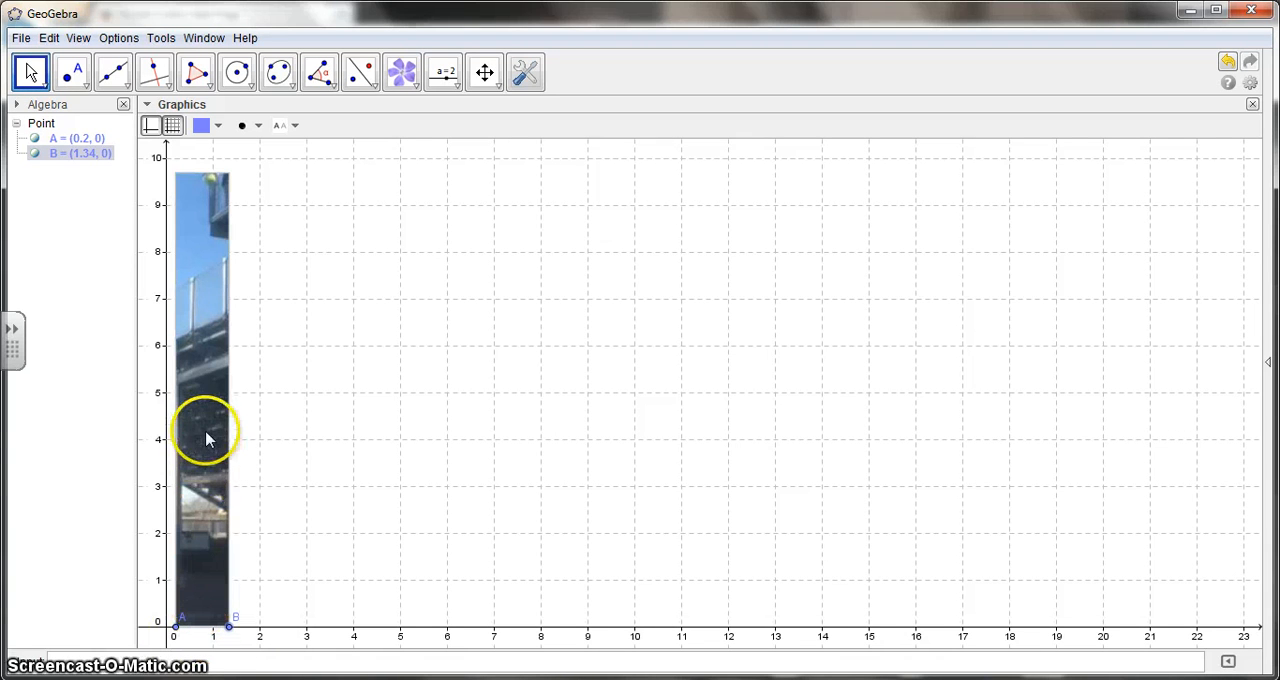
pyautogui.moveTo(189, 320); pyautogui.dragTo(213, 405)
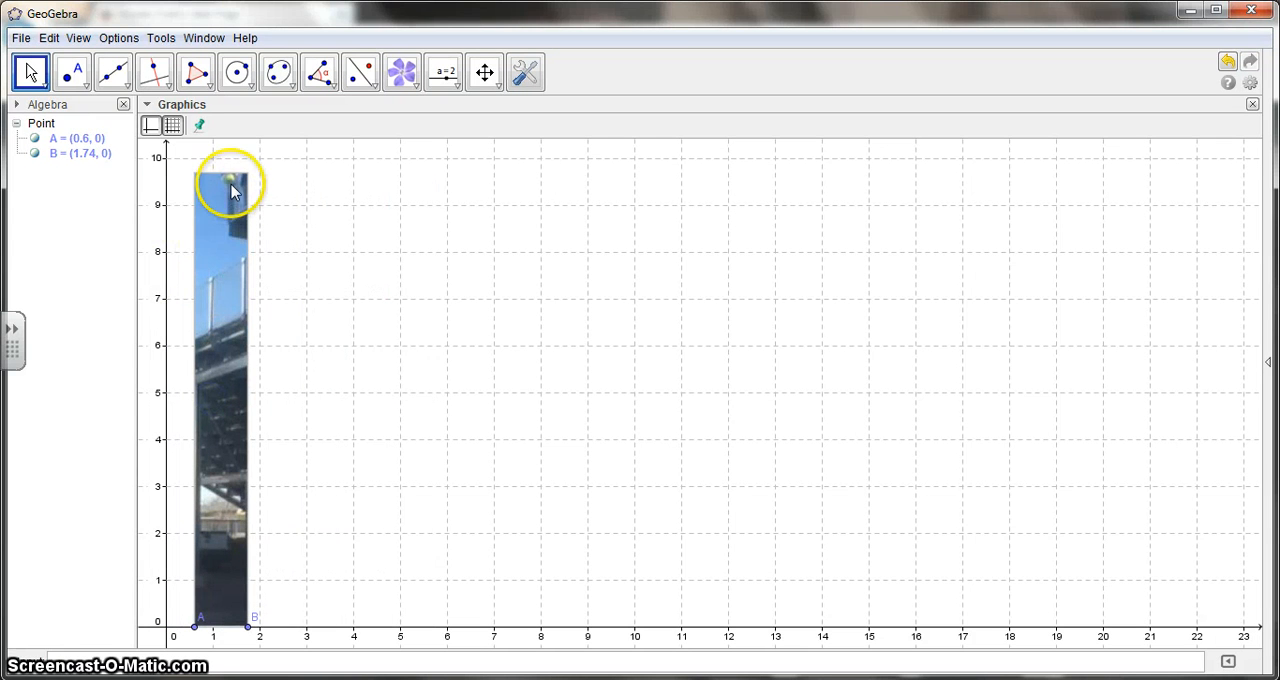
pyautogui.moveTo(229, 241); pyautogui.dragTo(168, 260)
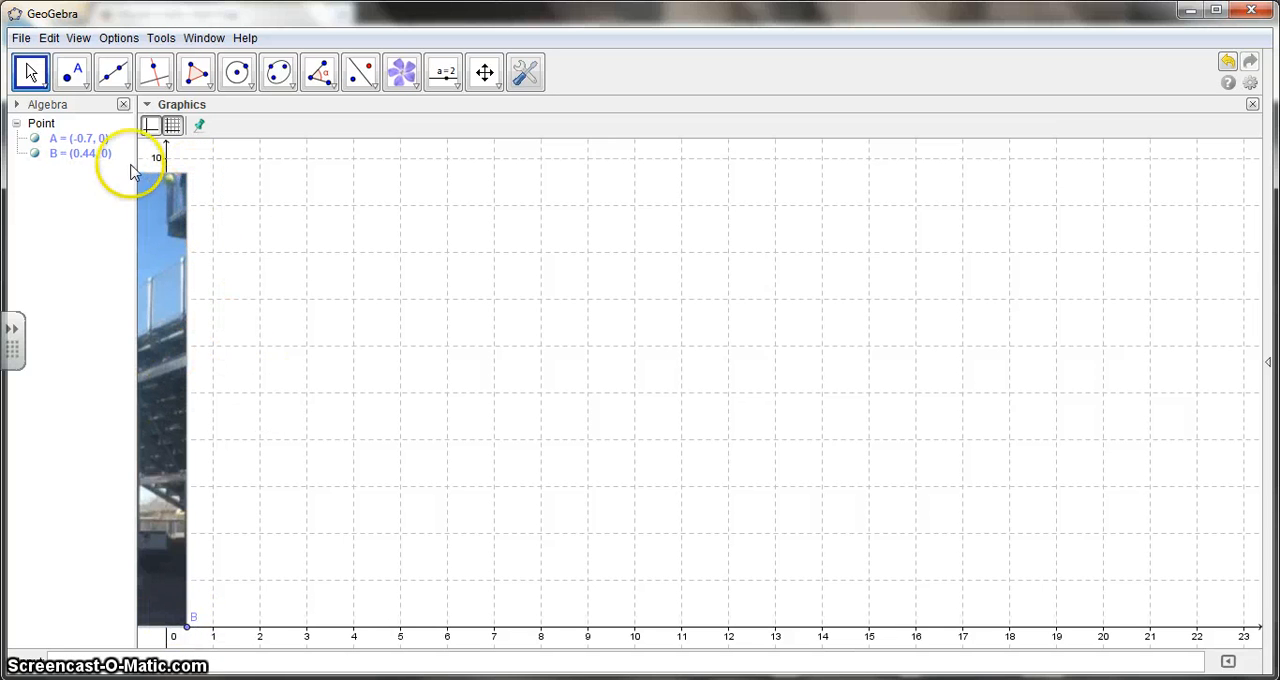
# Place two more points on the x-axis beyond the first picture, at about x = 1.36 and x = 2.22.
pyautogui.click(70, 80)
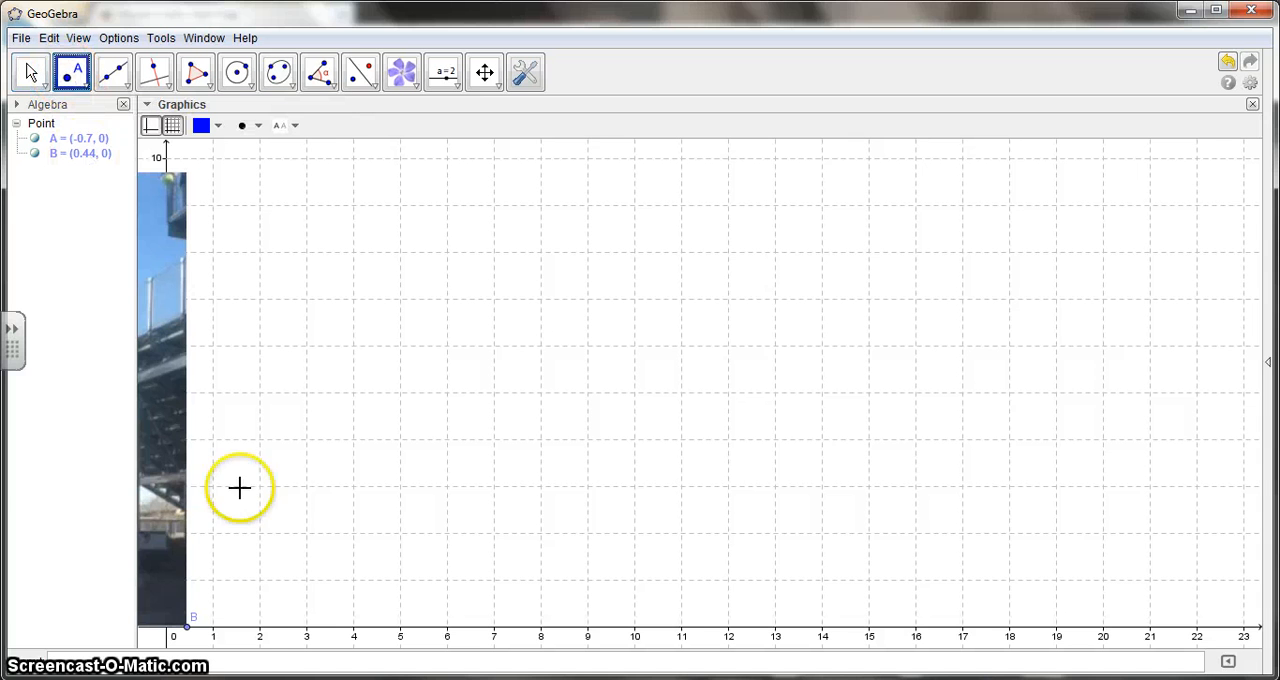
pyautogui.click(230, 627)
pyautogui.click(270, 627)
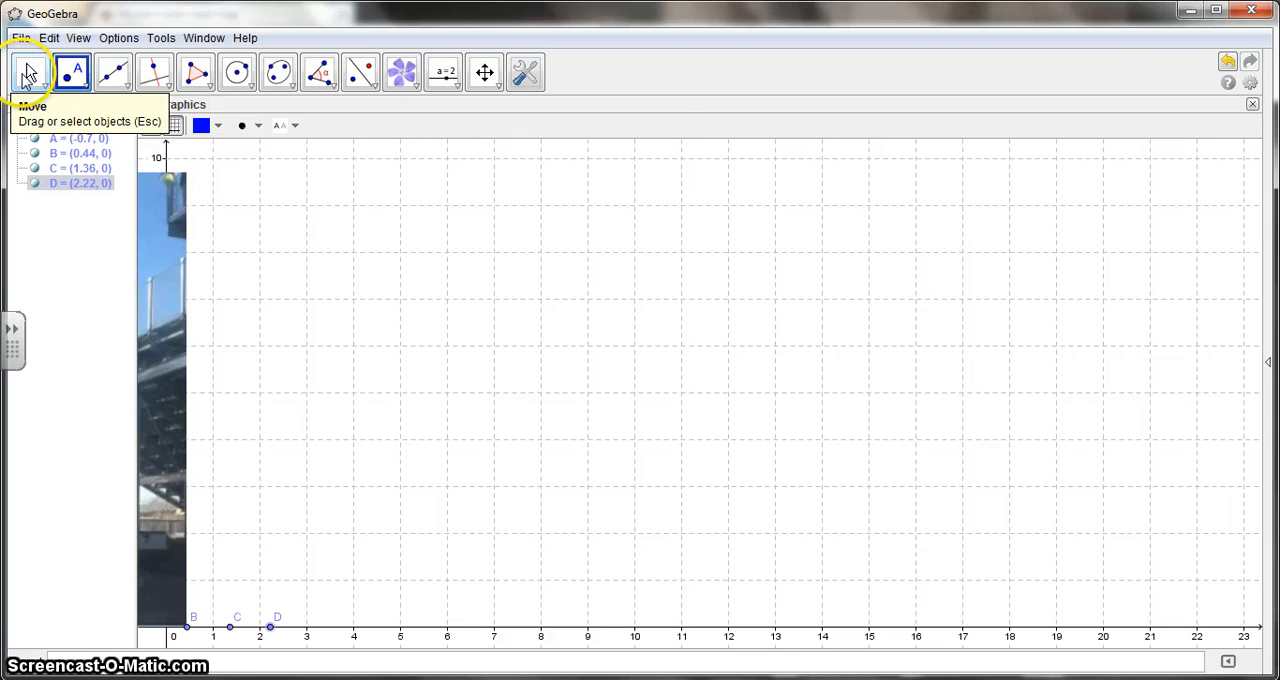
# Insert the image drop 0.25 sec.jpg from New folder with its corner at point C.
pyautogui.click(401, 72)
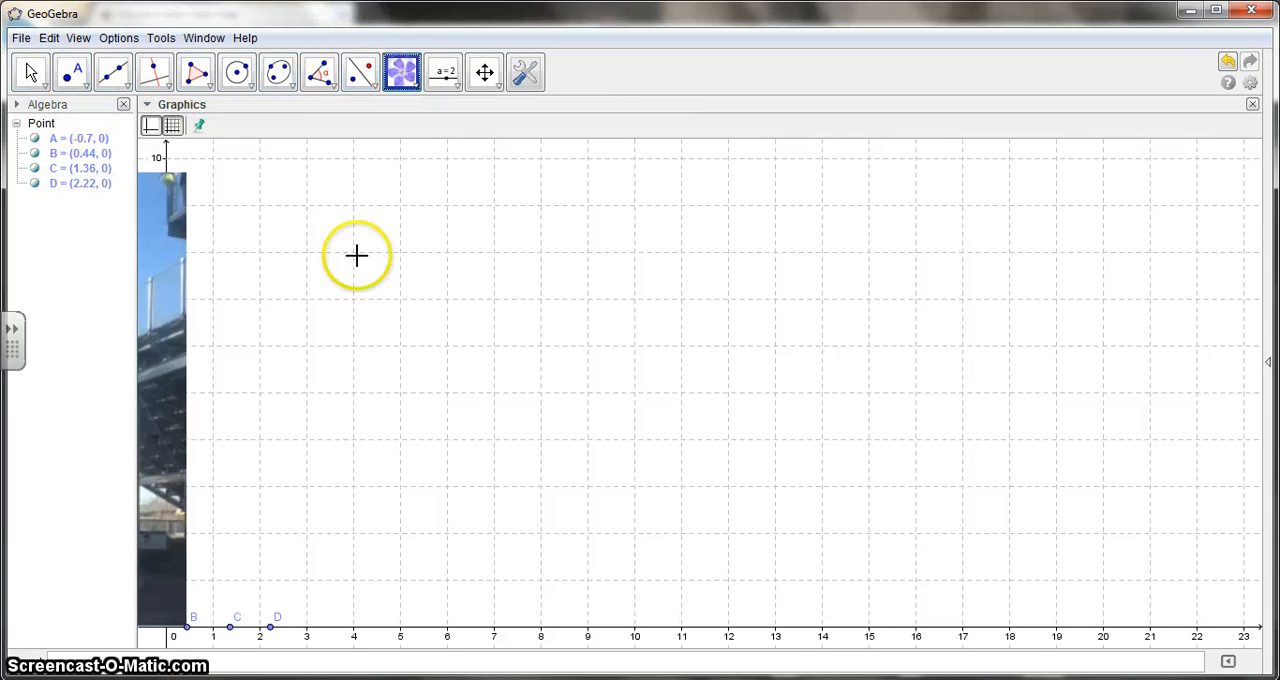
pyautogui.click(230, 630)
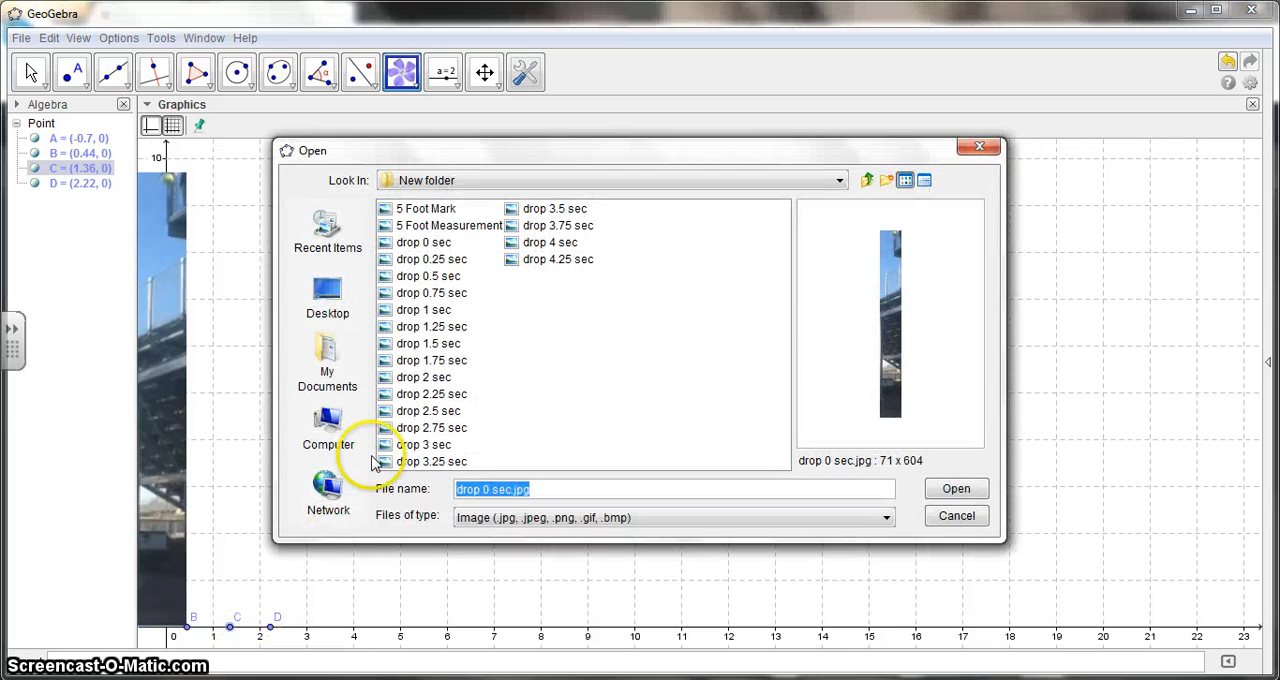
pyautogui.click(440, 259)
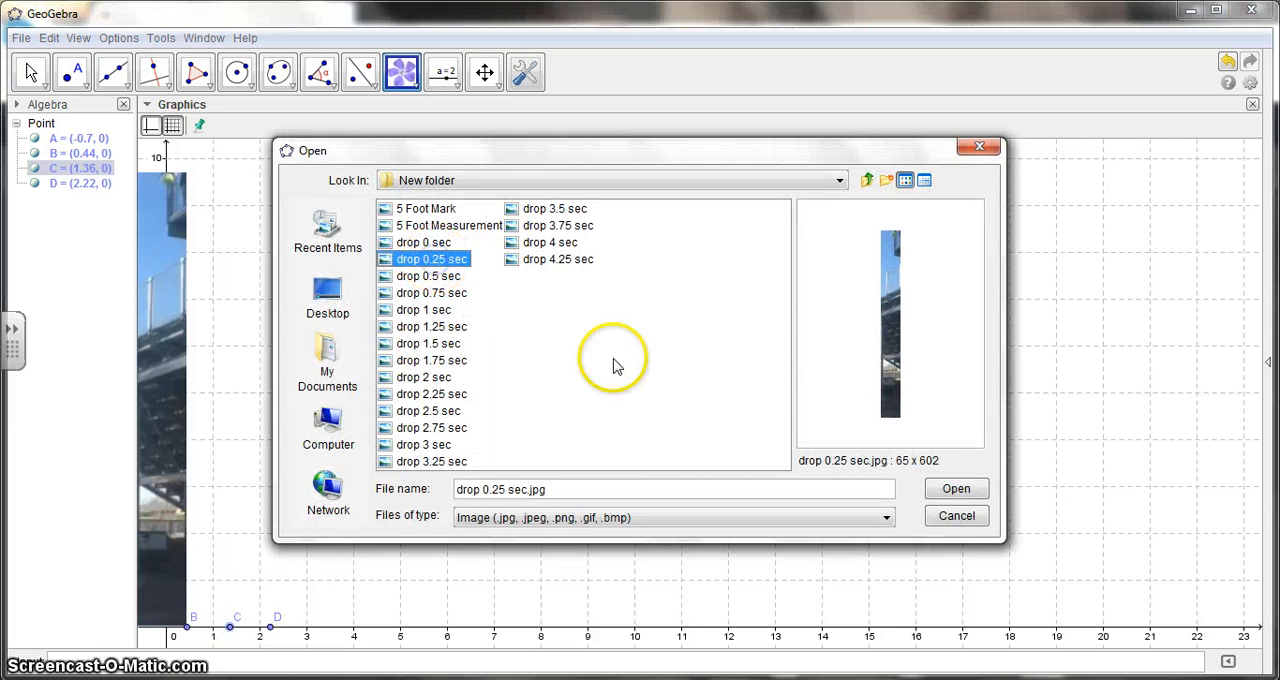
pyautogui.click(951, 490)
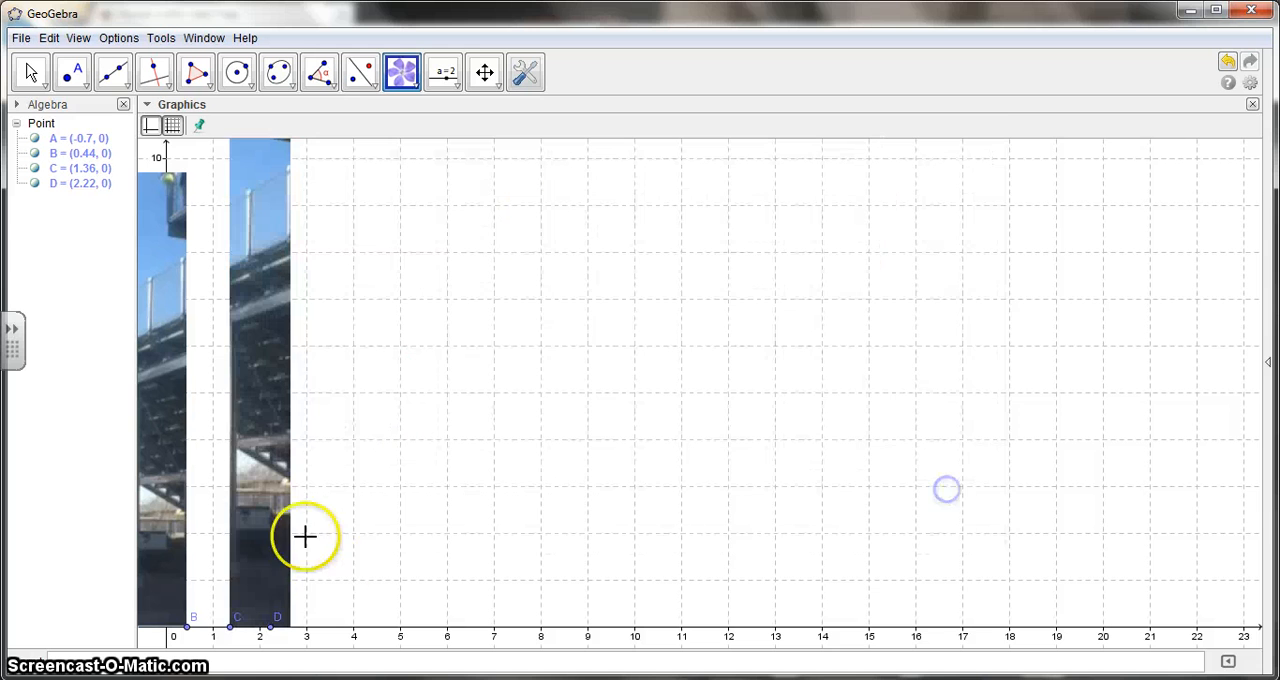
# Anchor Corner 2 of the drop 0.25 sec picture to point D in its position properties.
pyautogui.rightClick(273, 423)
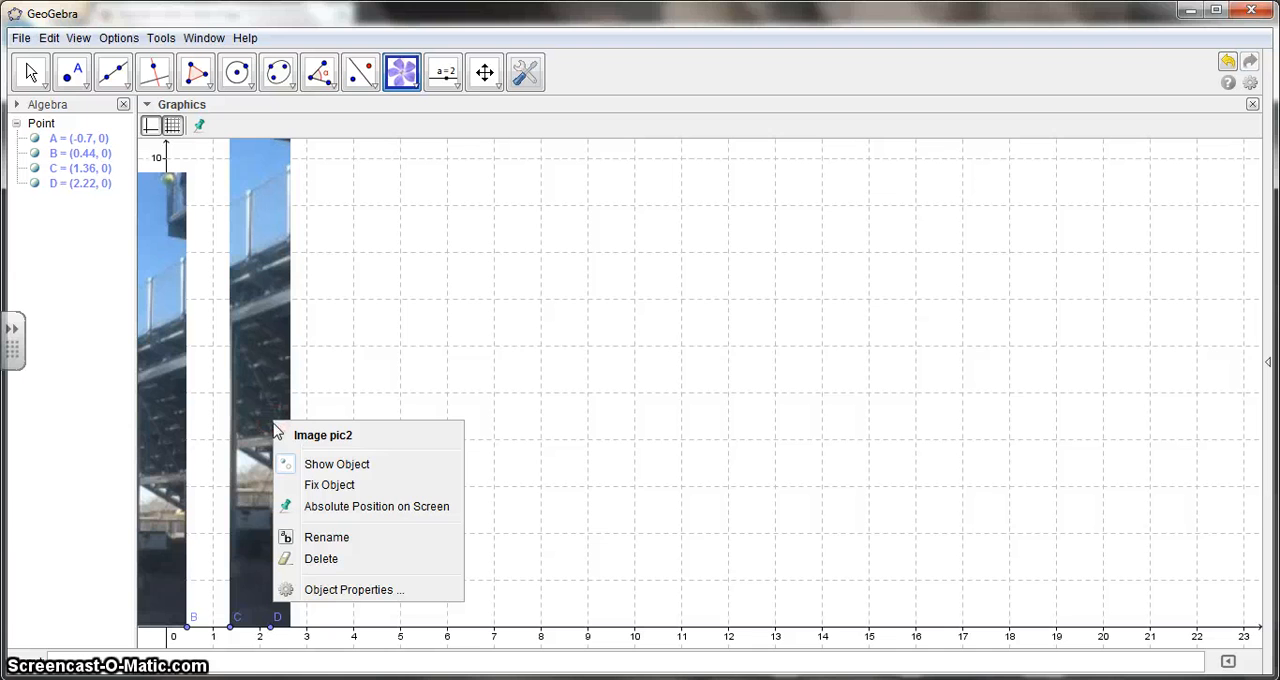
pyautogui.click(325, 590)
pyautogui.click(578, 165)
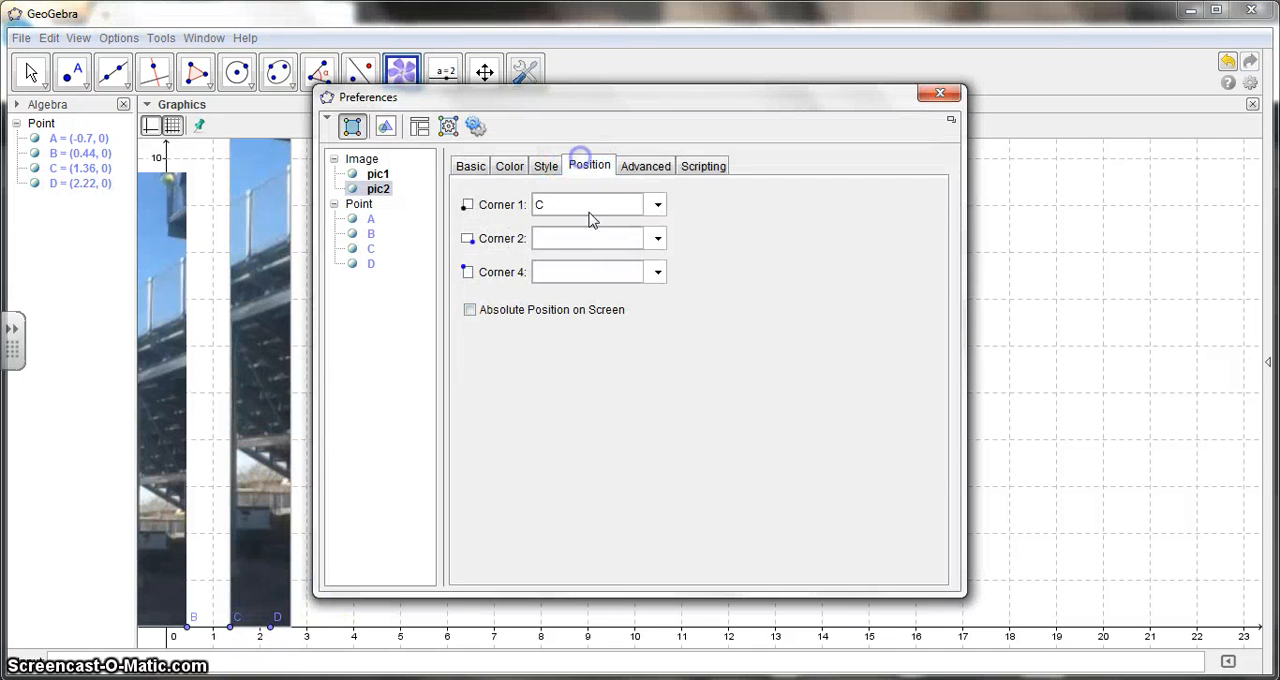
pyautogui.click(655, 238)
pyautogui.click(570, 330)
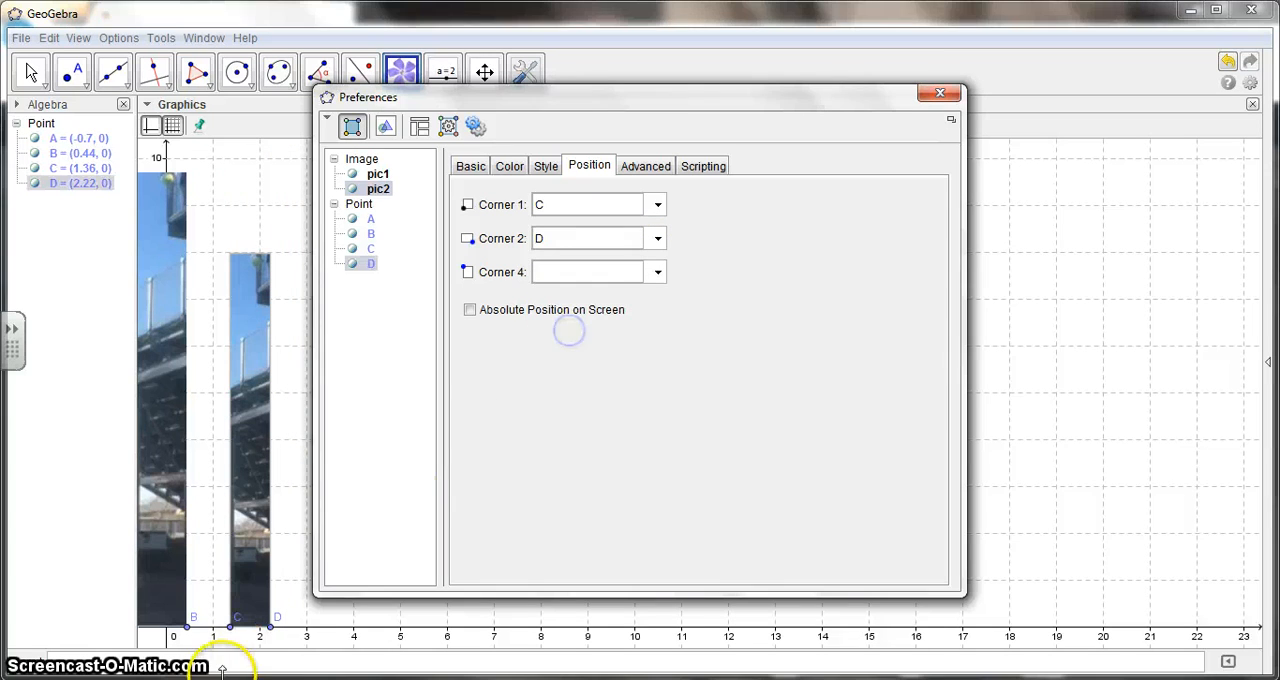
pyautogui.click(937, 96)
# Scale the second picture to the first one's height and align it alongside, with C at x = 0.3 and D at x = 1.34.
pyautogui.click(28, 73)
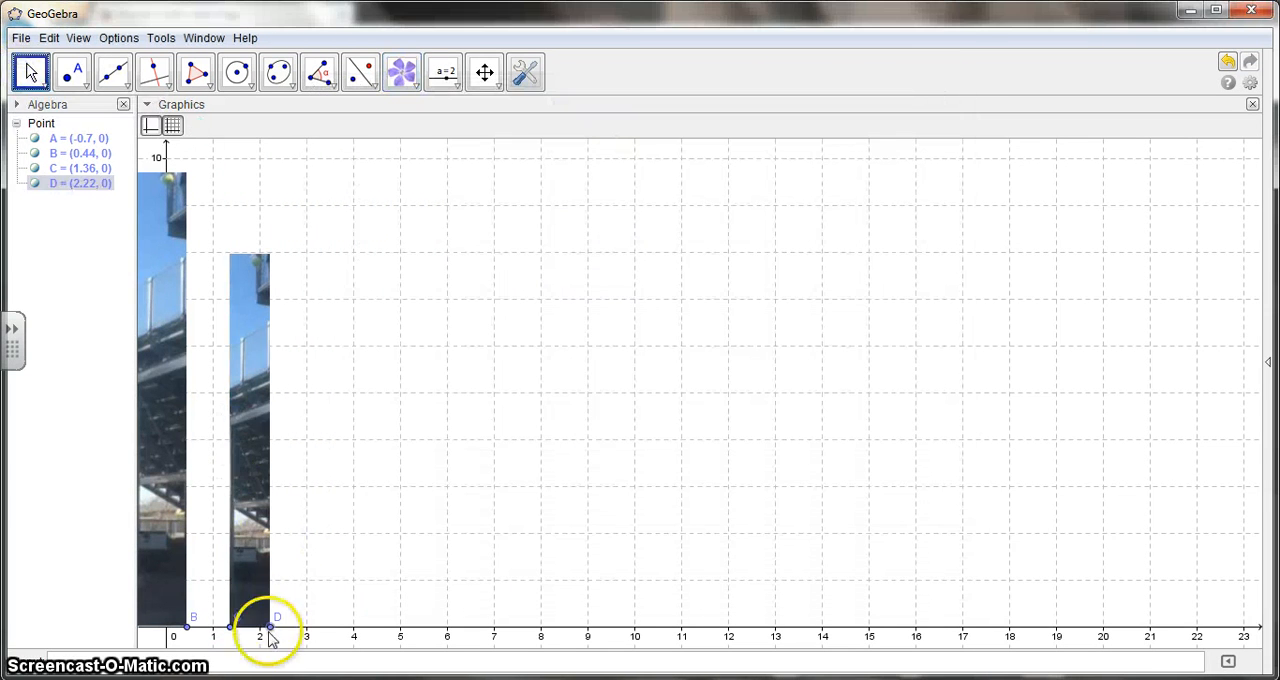
pyautogui.moveTo(270, 640); pyautogui.dragTo(281, 641)
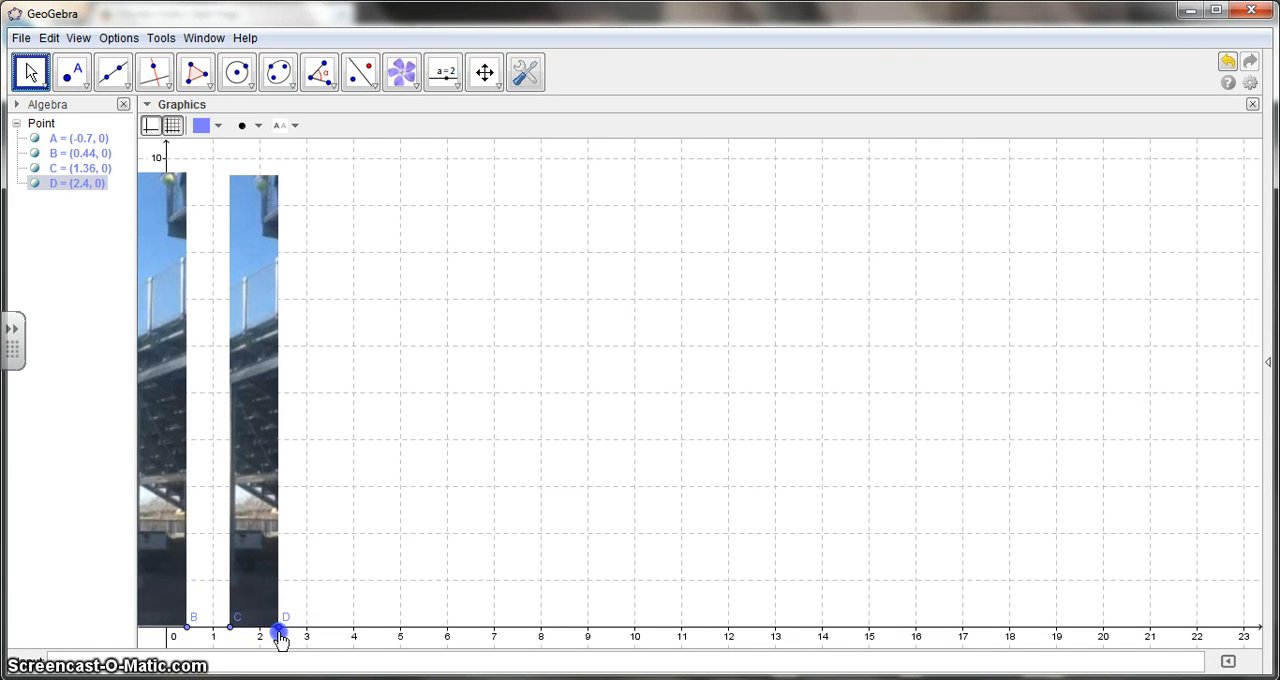
pyautogui.moveTo(241, 570); pyautogui.dragTo(214, 572)
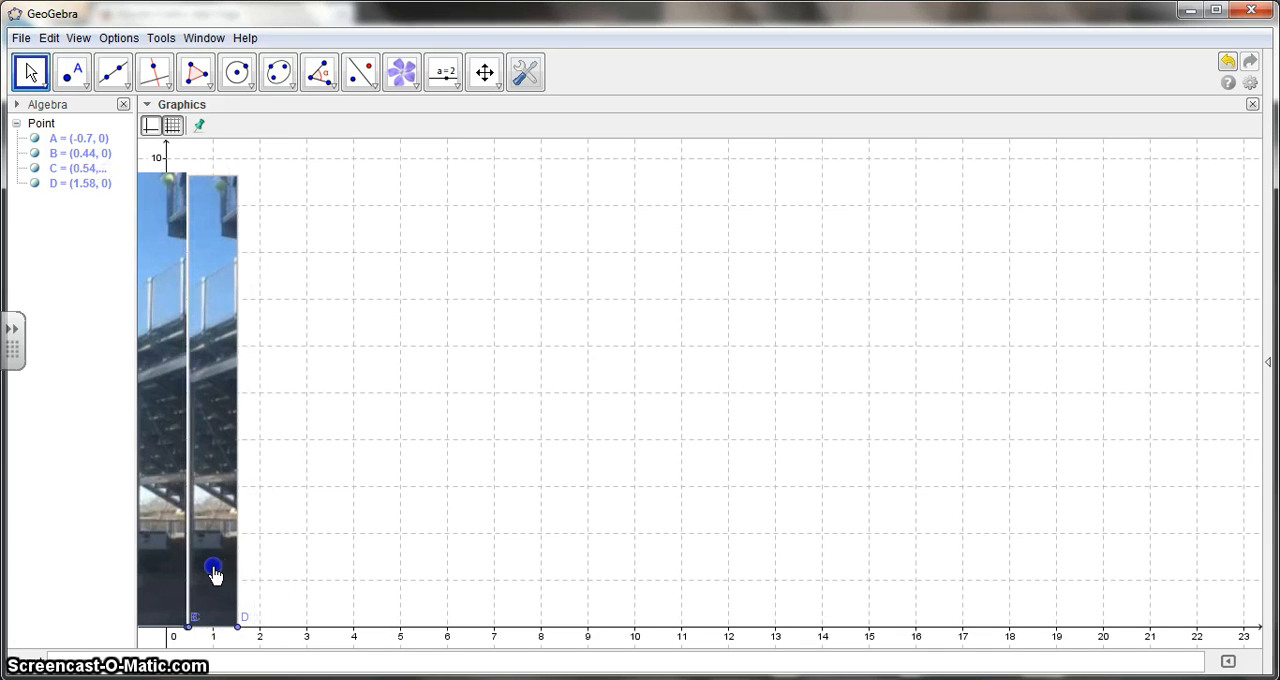
pyautogui.click(239, 628)
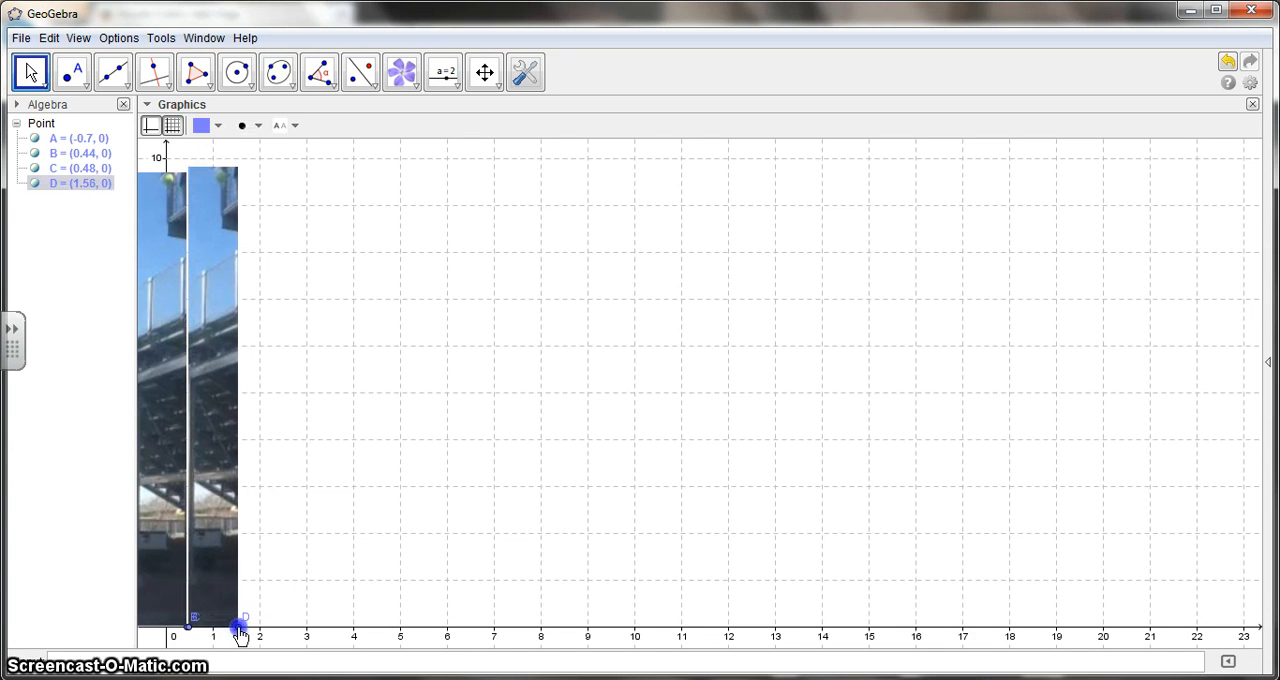
pyautogui.moveTo(239, 632); pyautogui.dragTo(239, 632)
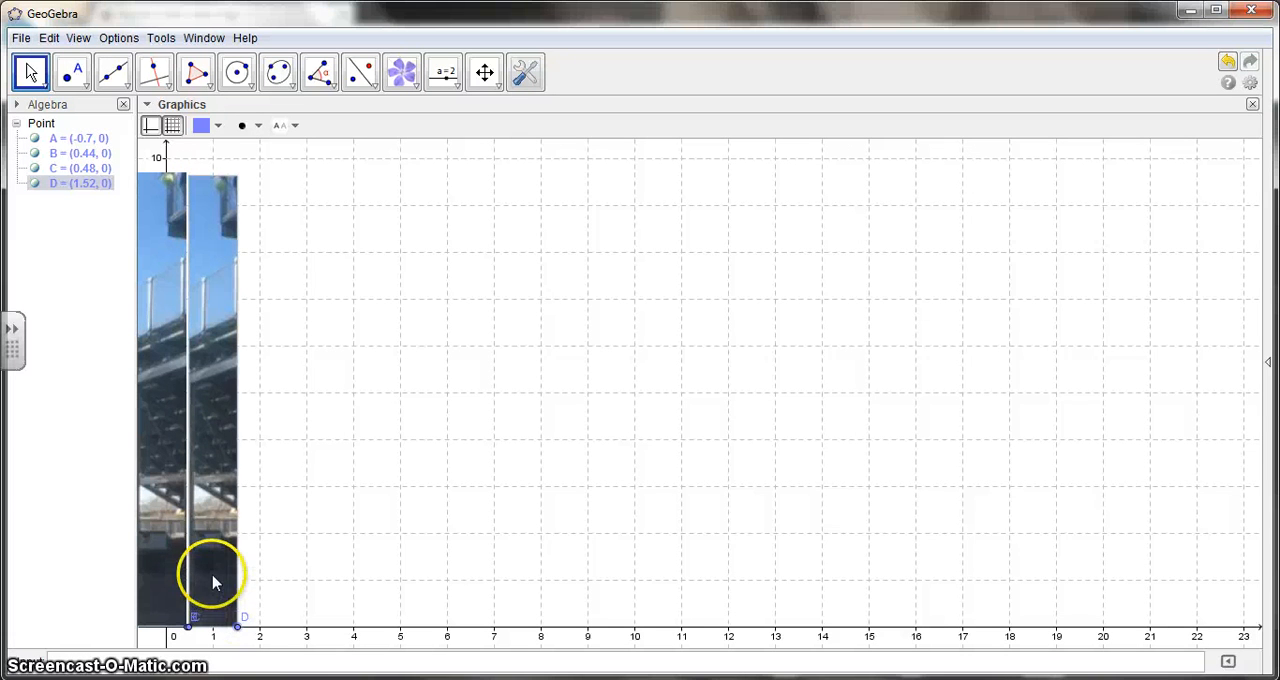
pyautogui.moveTo(213, 569); pyautogui.dragTo(208, 567)
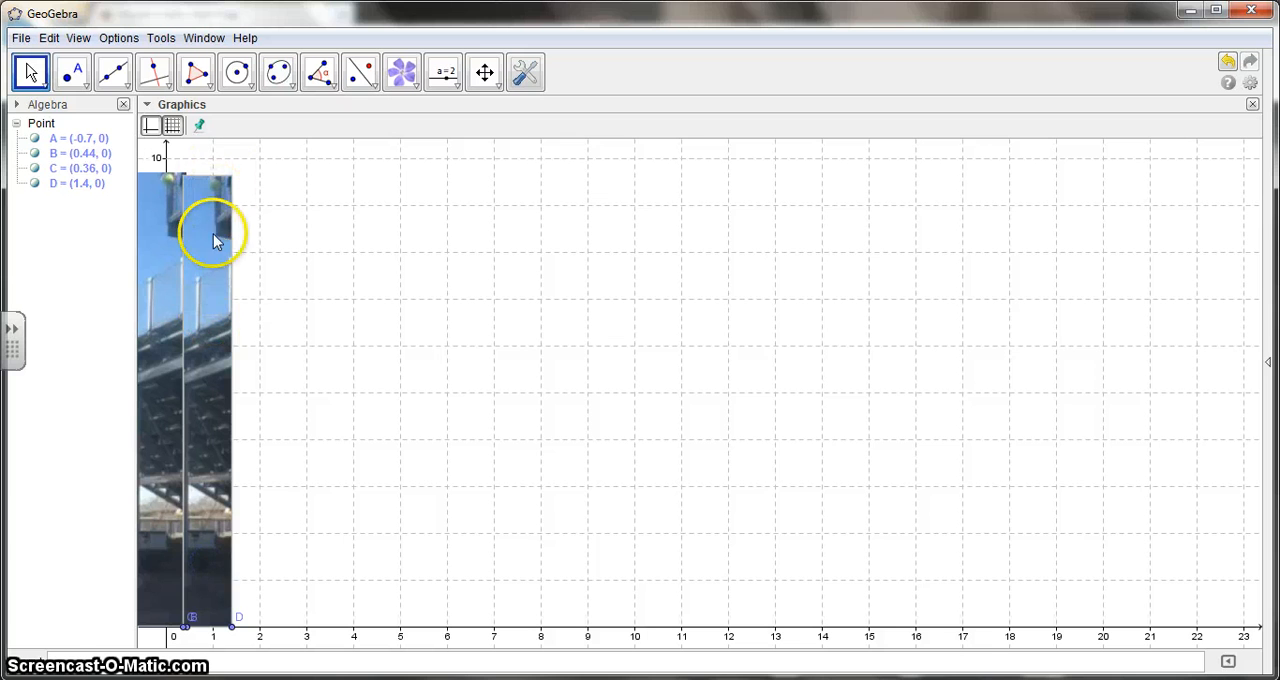
pyautogui.moveTo(212, 287); pyautogui.dragTo(209, 287)
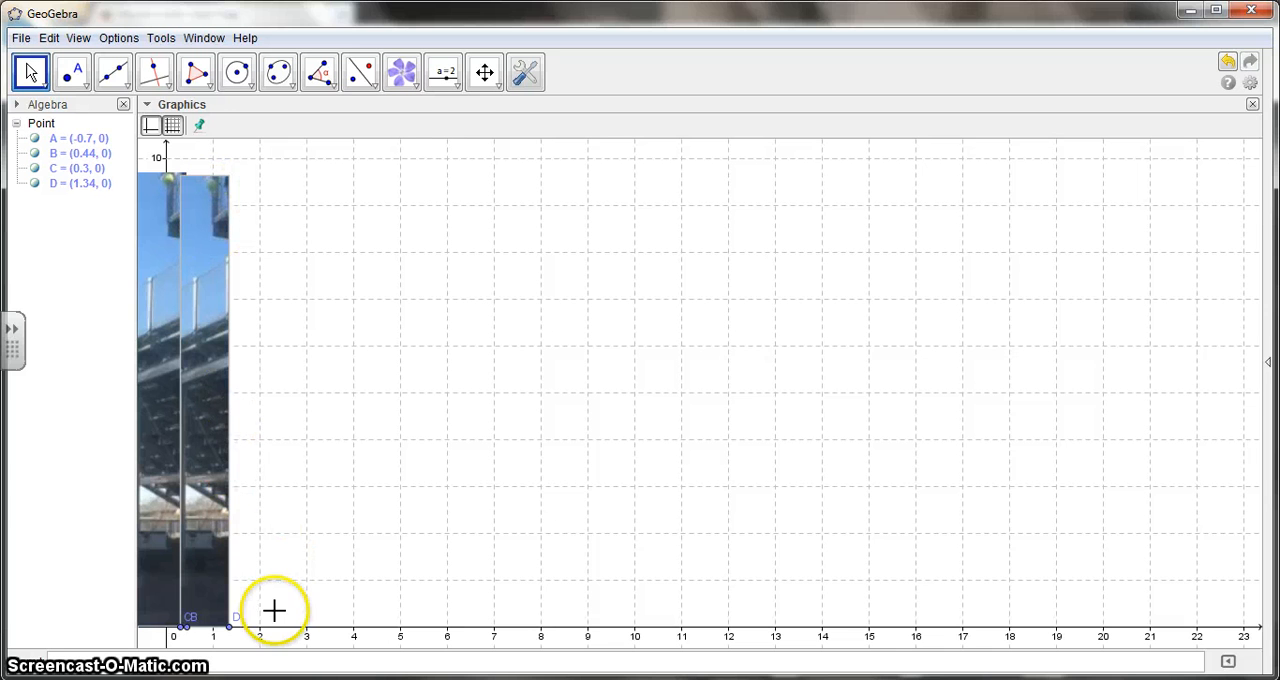
# Place two points on the x-axis beyond the second picture, at about x = 2.22 and x = 2.84.
pyautogui.click(77, 88)
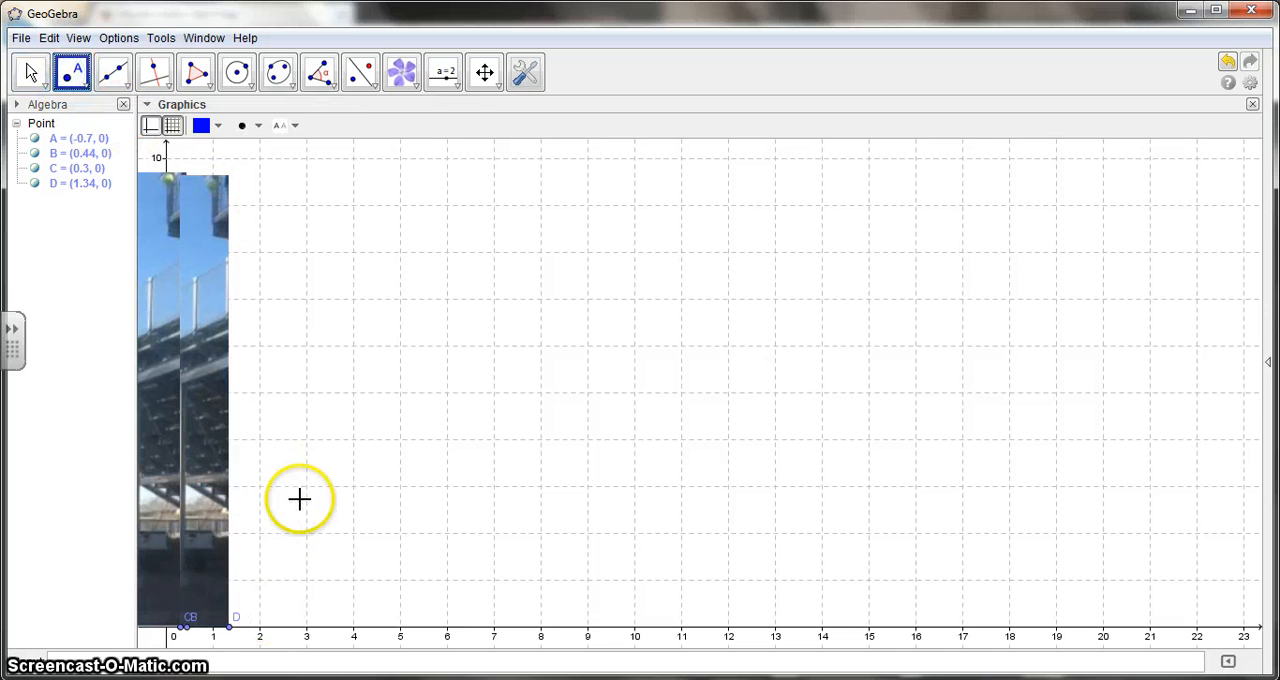
pyautogui.click(270, 628)
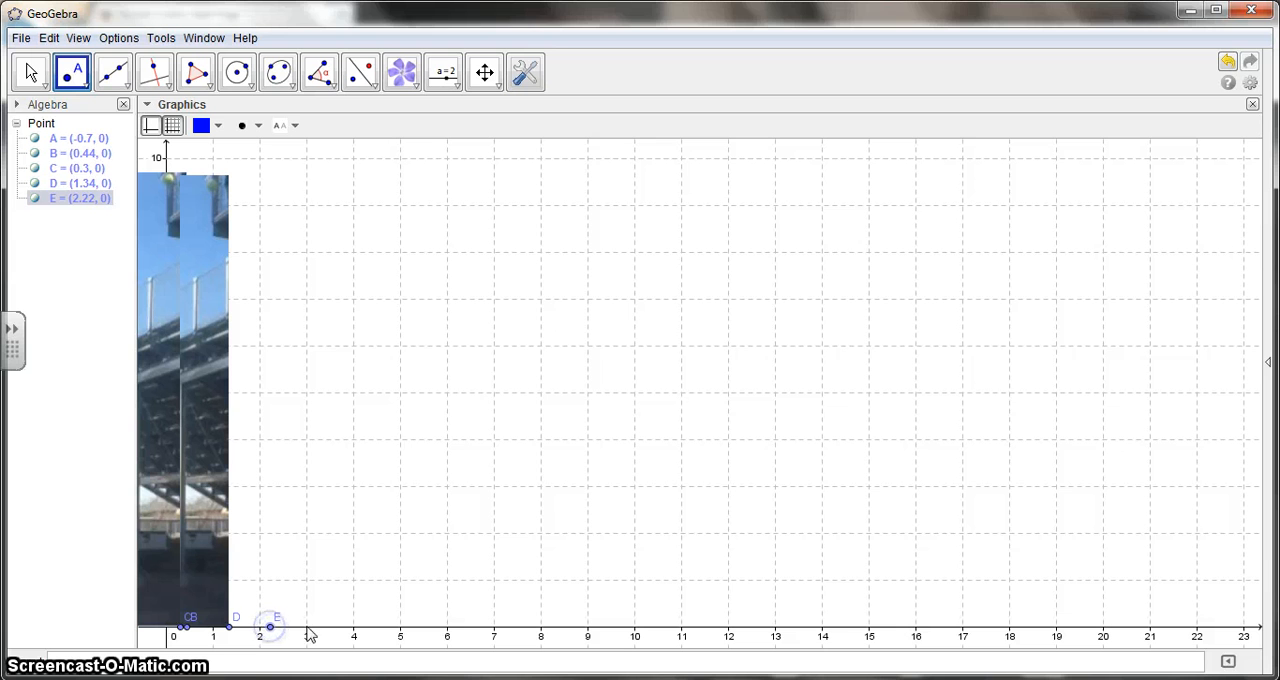
pyautogui.click(300, 628)
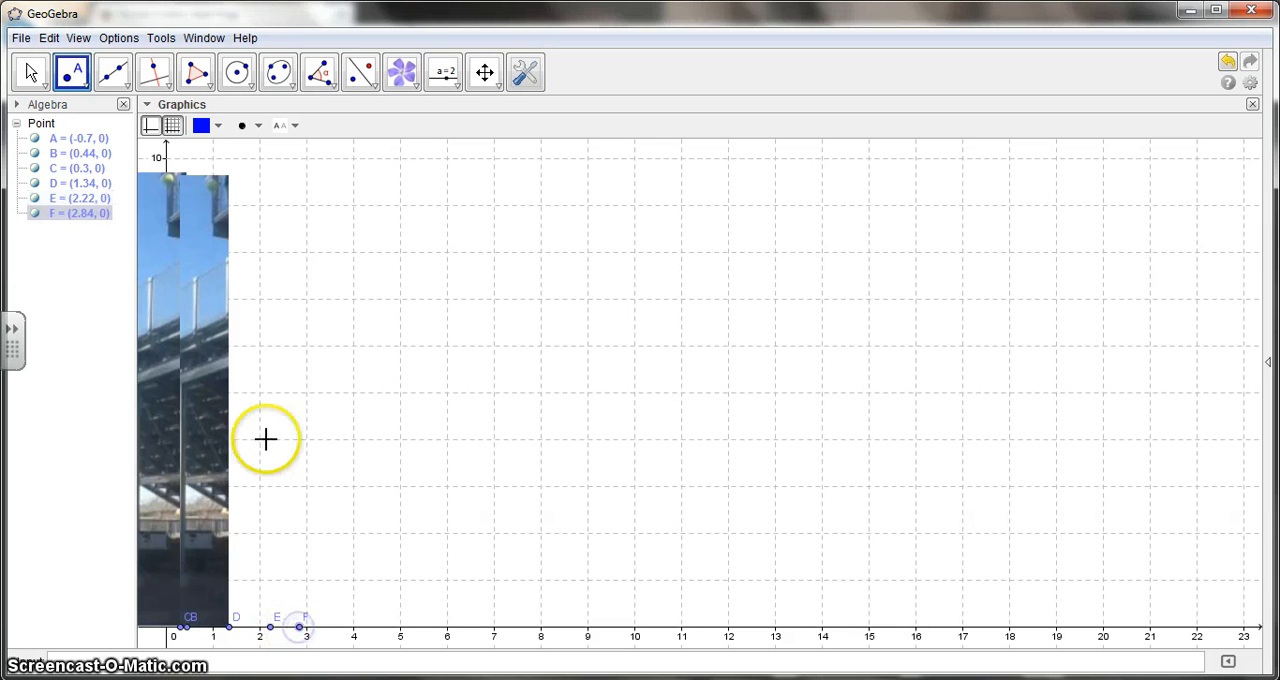
# Insert the image drop 0.5 sec.jpg from New folder with its corner at point E.
pyautogui.click(408, 70)
pyautogui.click(273, 632)
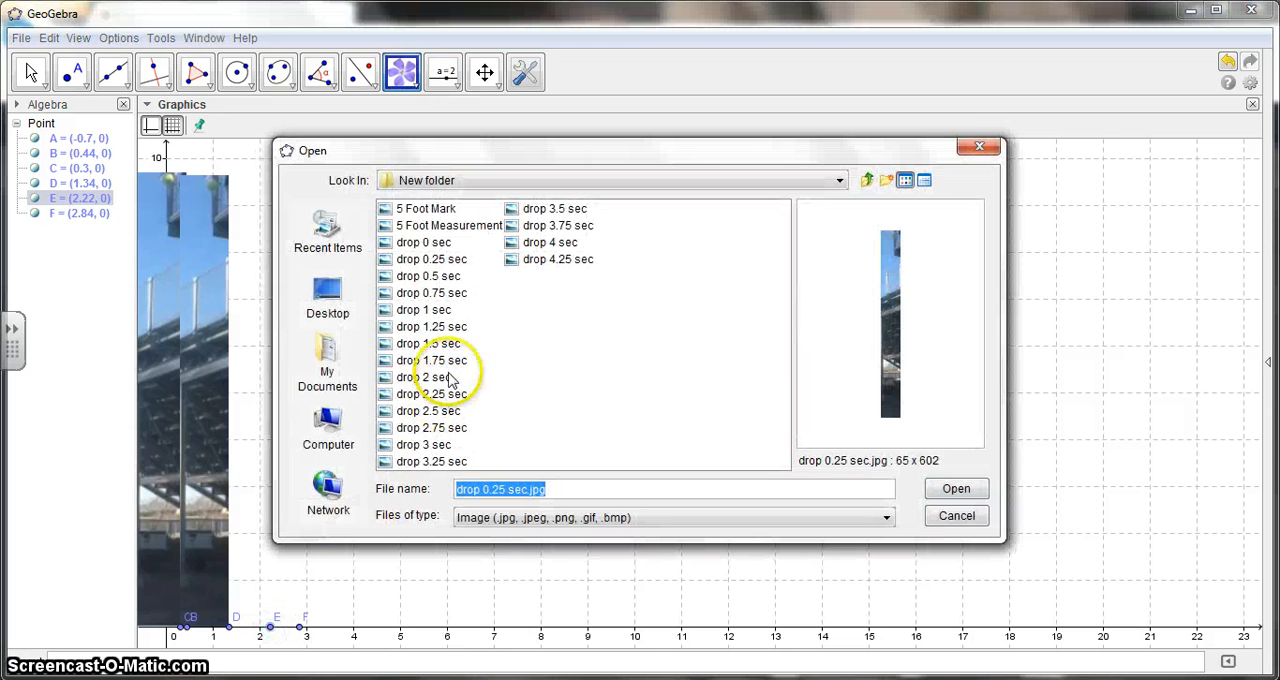
pyautogui.doubleClick(440, 277)
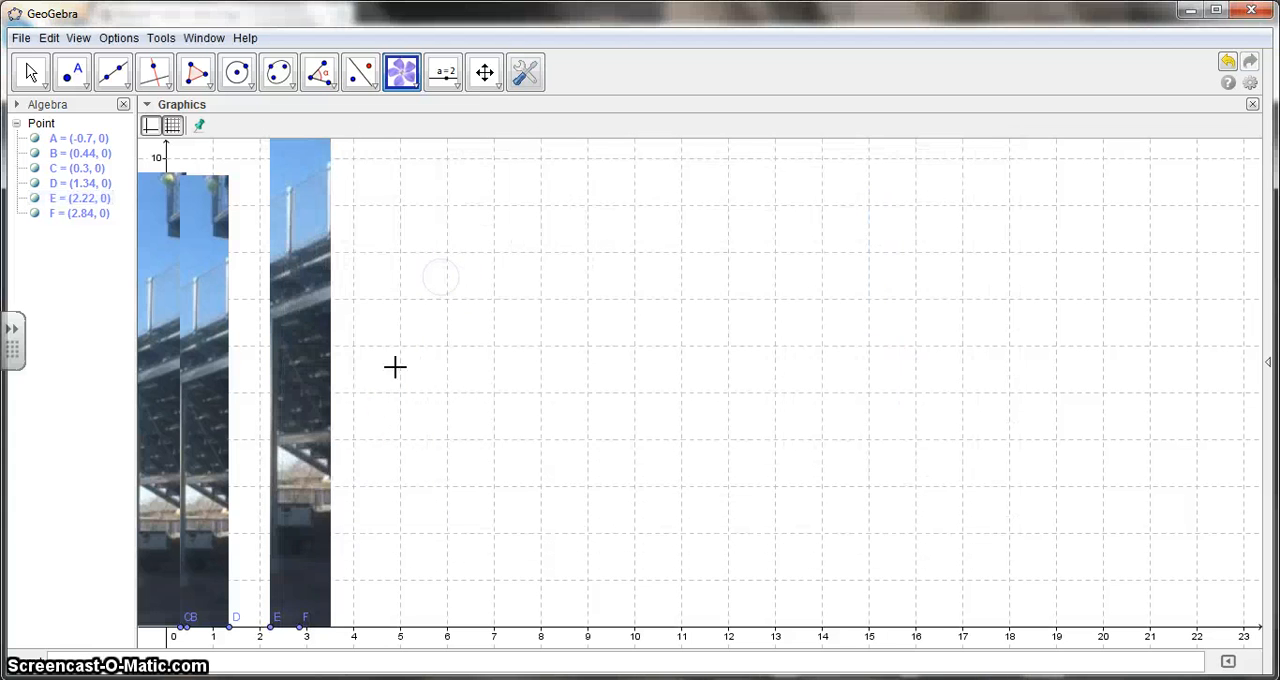
# Anchor Corner 2 of the drop 0.5 sec picture to point F in its position properties.
pyautogui.rightClick(290, 565)
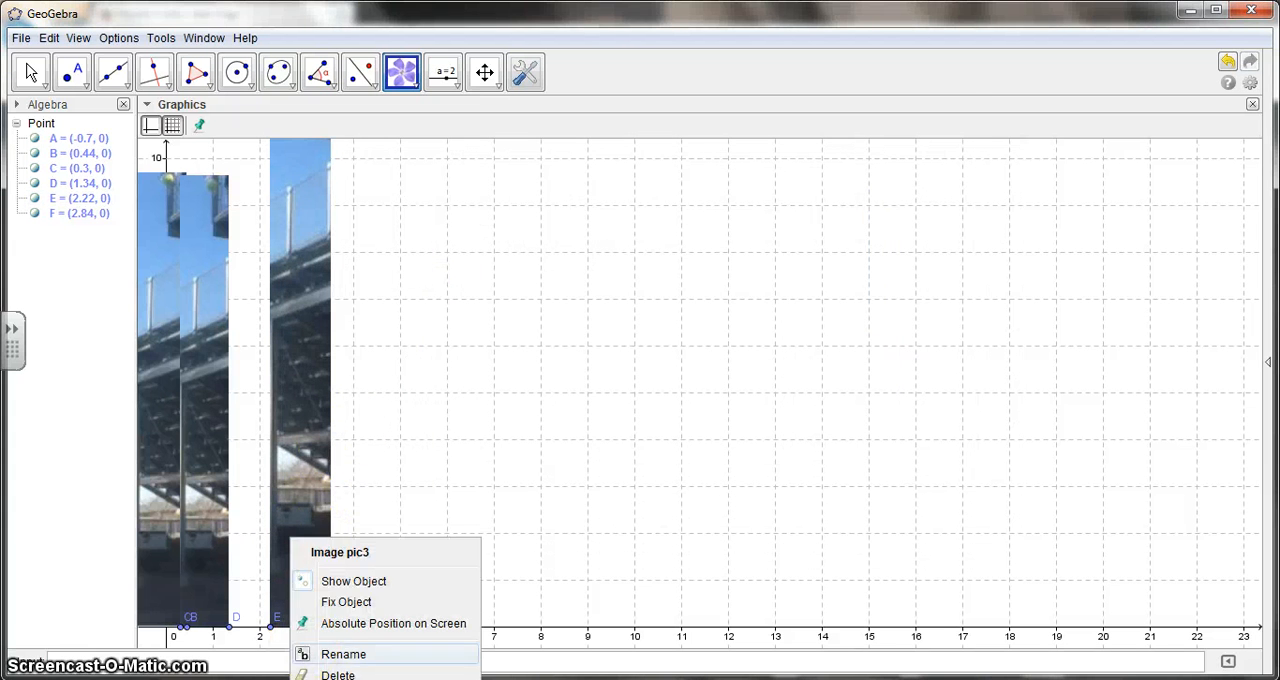
pyautogui.click(345, 678)
pyautogui.click(597, 170)
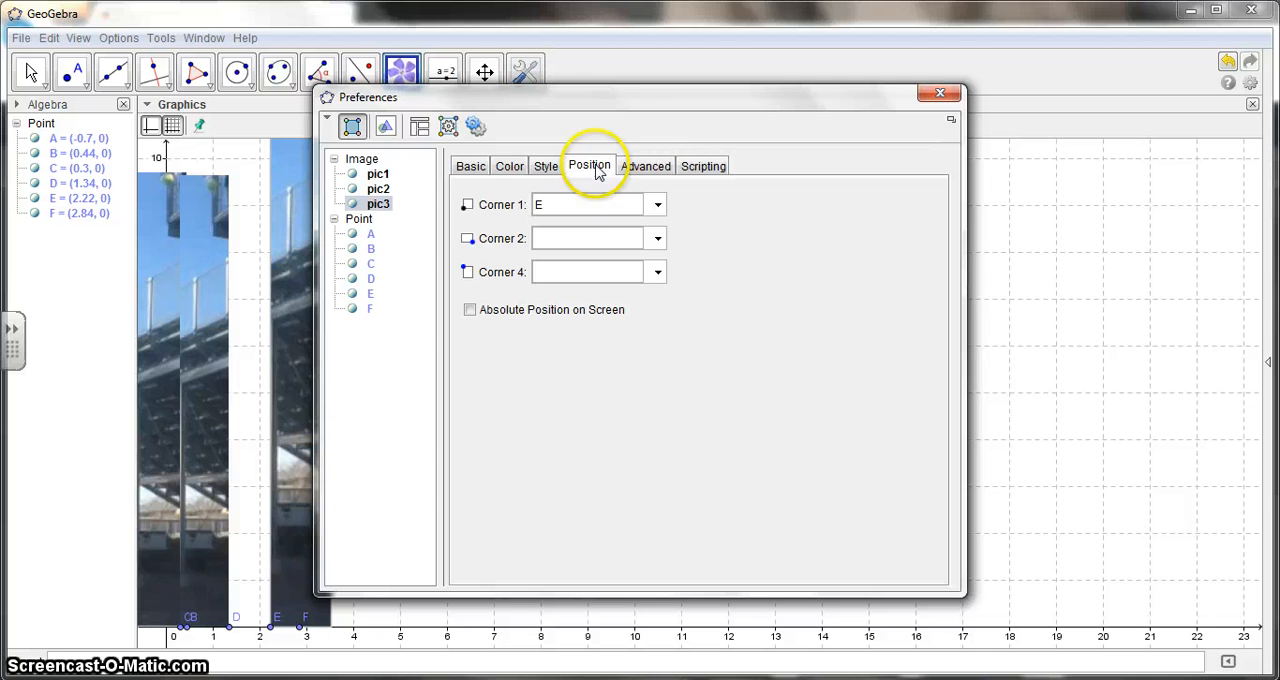
pyautogui.click(657, 242)
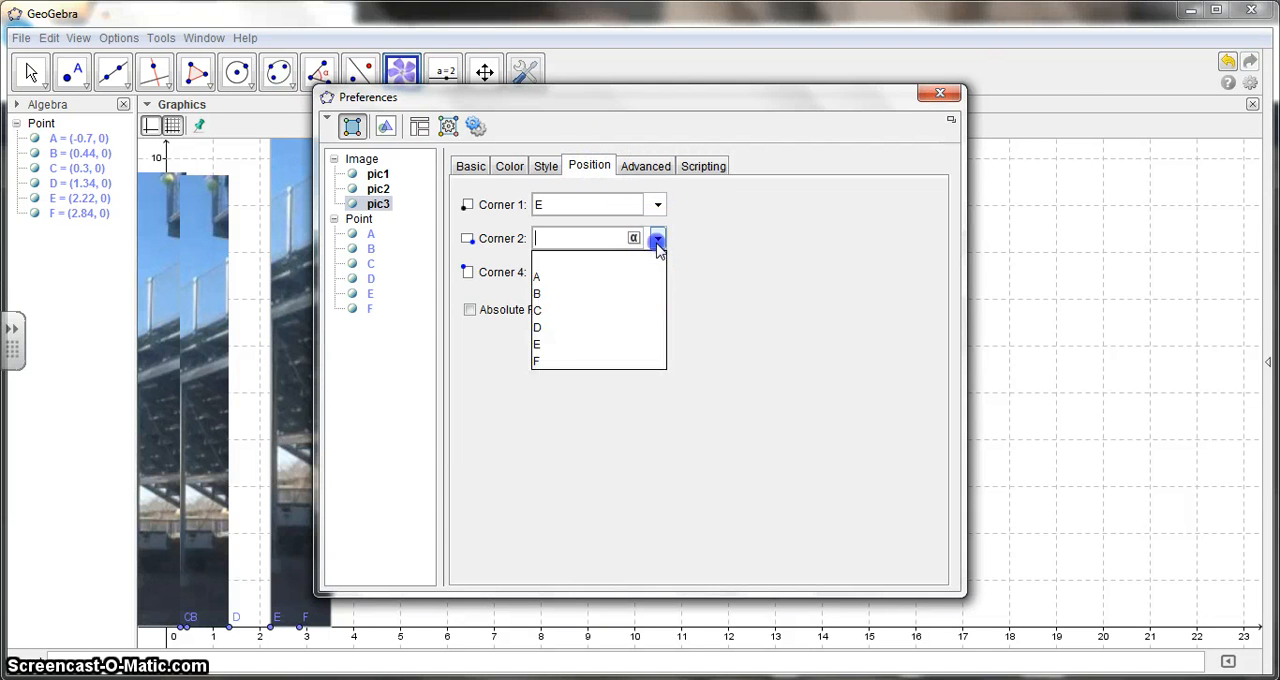
pyautogui.click(555, 362)
pyautogui.click(938, 94)
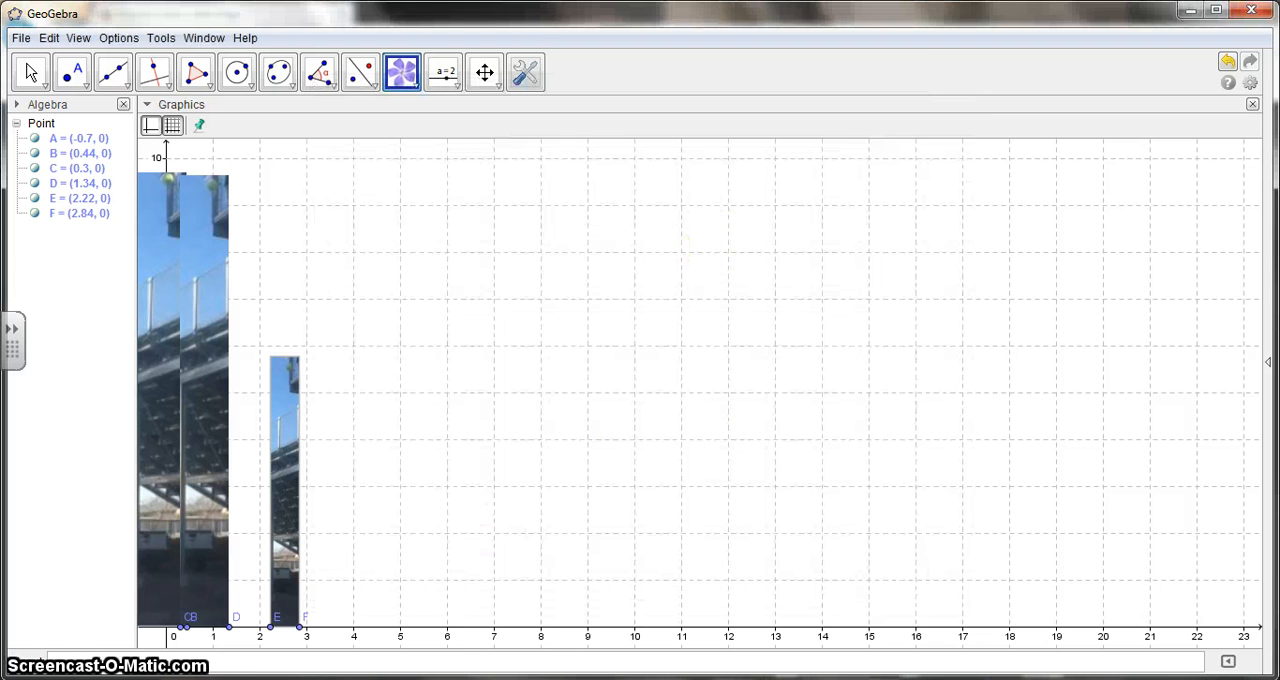
# Scale the third picture to match the others and align it beside the second, with E at x = 1.3 and F at x = 2.34.
pyautogui.click(30, 72)
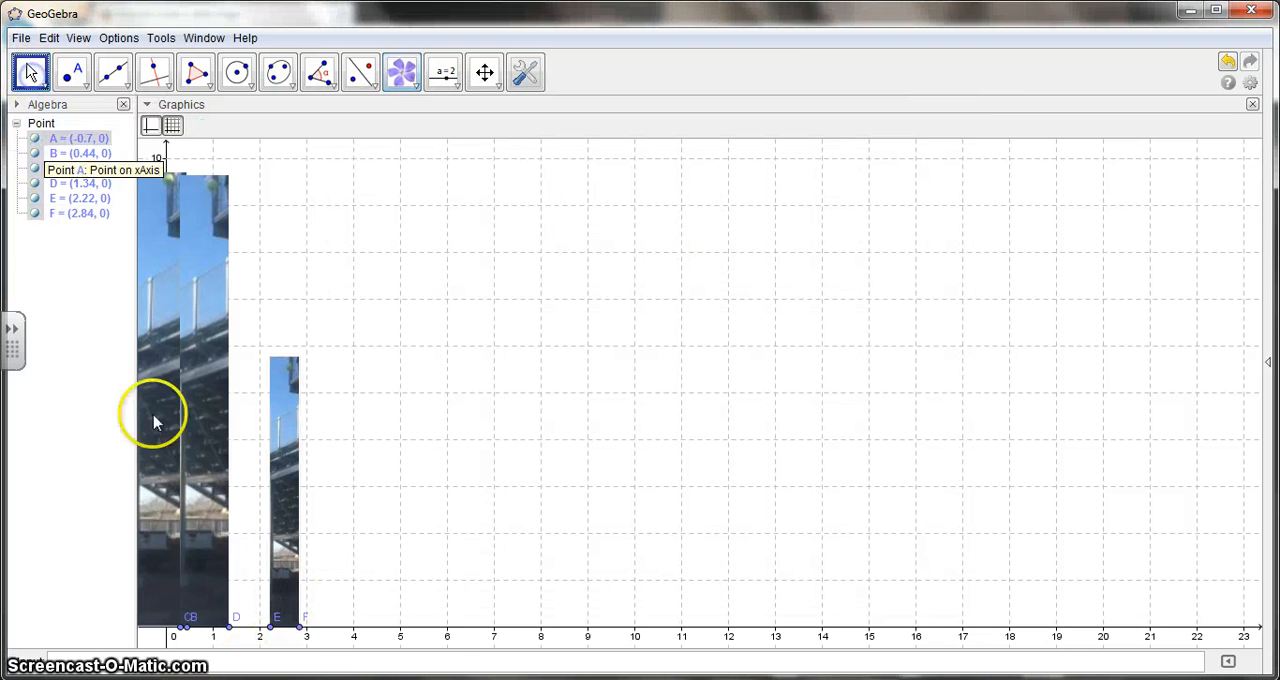
pyautogui.moveTo(296, 629); pyautogui.dragTo(257, 610)
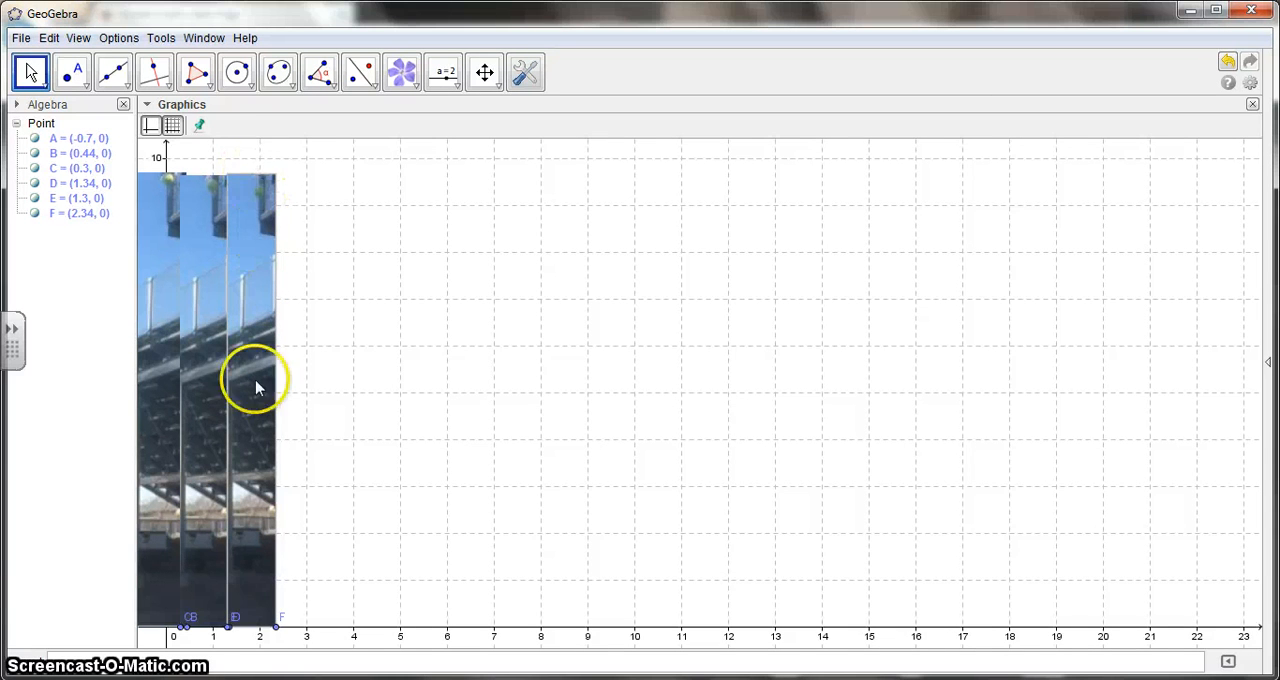